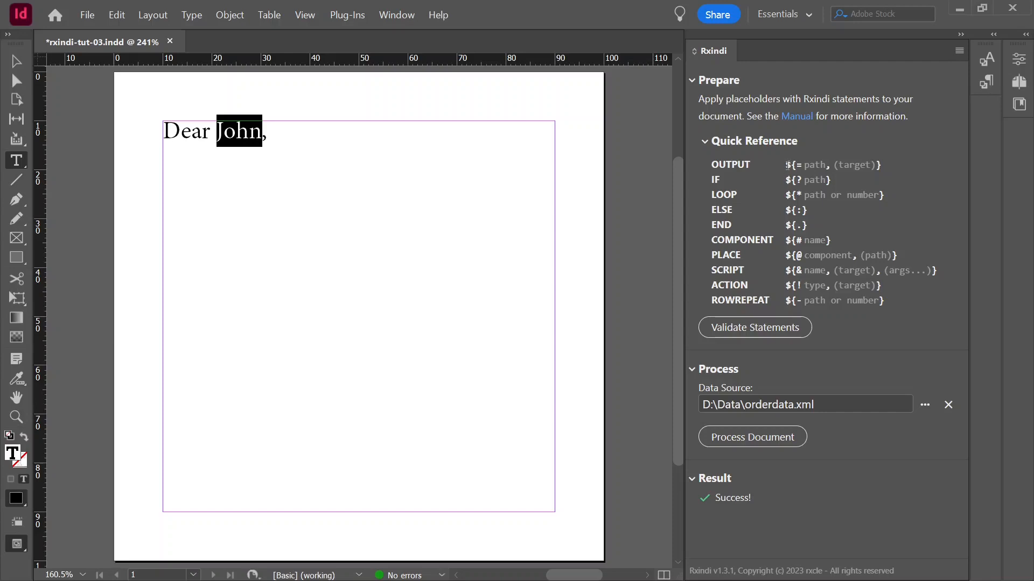
pyautogui.moveTo(785, 164); pyautogui.dragTo(856, 168)
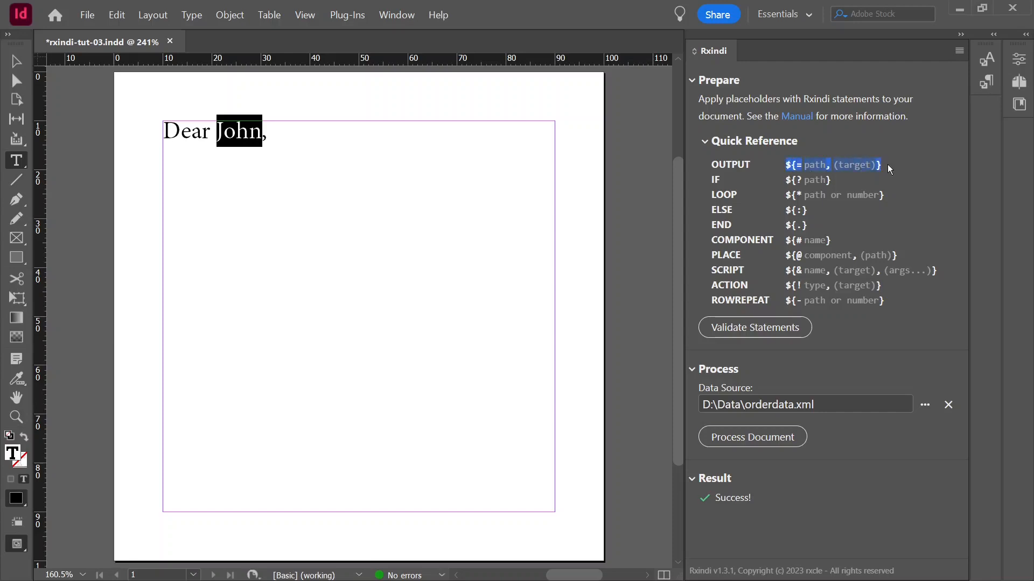
pyautogui.click(873, 168)
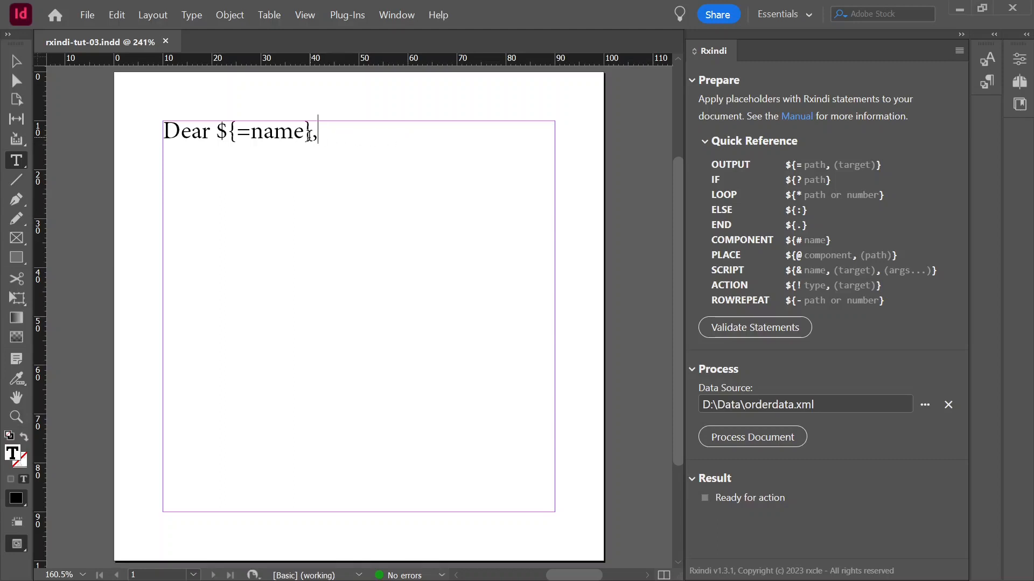
pyautogui.hotkey('alt', 'Tab')
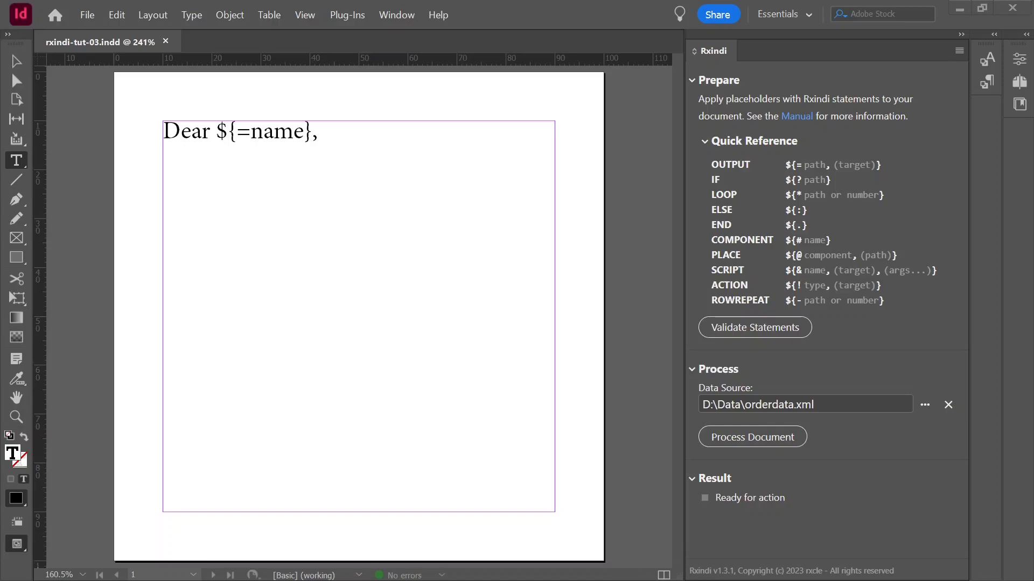
# Shorten the greeting text frame from its lower edge to a height of about 33 mm, keeping its full width
pyautogui.press('Escape')
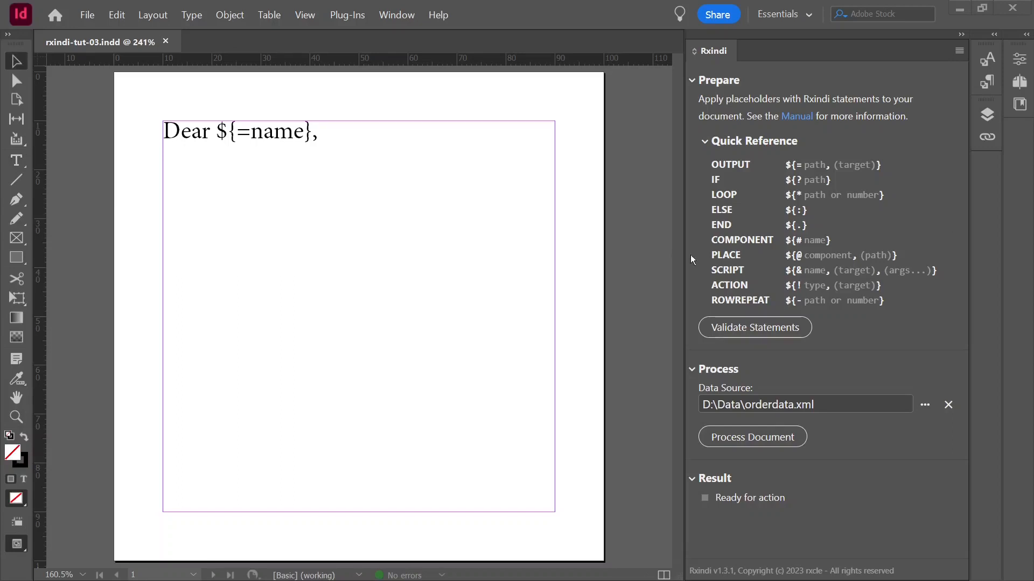
pyautogui.click(266, 192)
pyautogui.moveTo(359, 509); pyautogui.dragTo(392, 281)
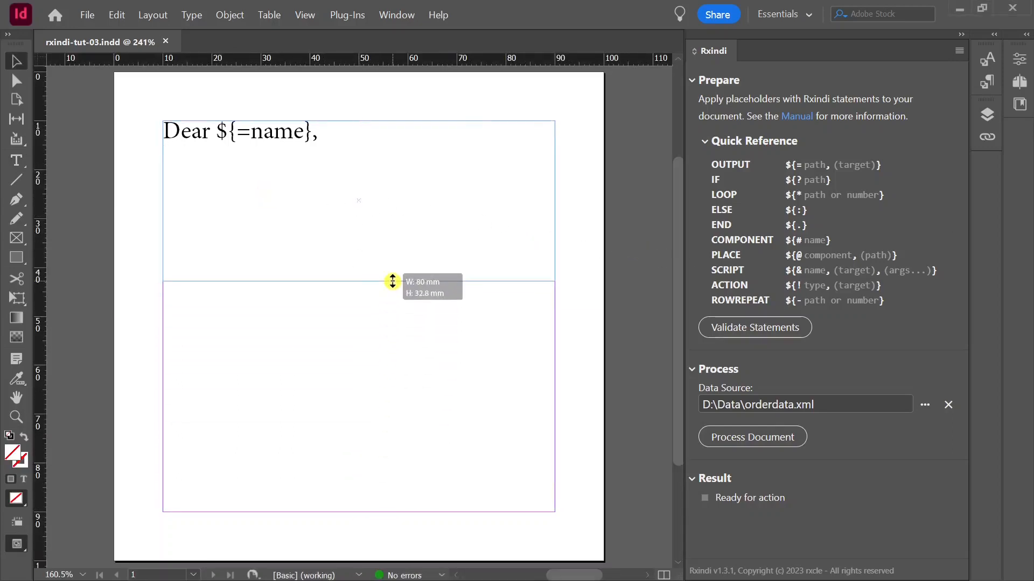
# Draw an empty text frame about 80 mm wide and 30 mm high below the greeting frame, between the page margins
pyautogui.click(18, 160)
pyautogui.moveTo(163, 306); pyautogui.dragTo(552, 454)
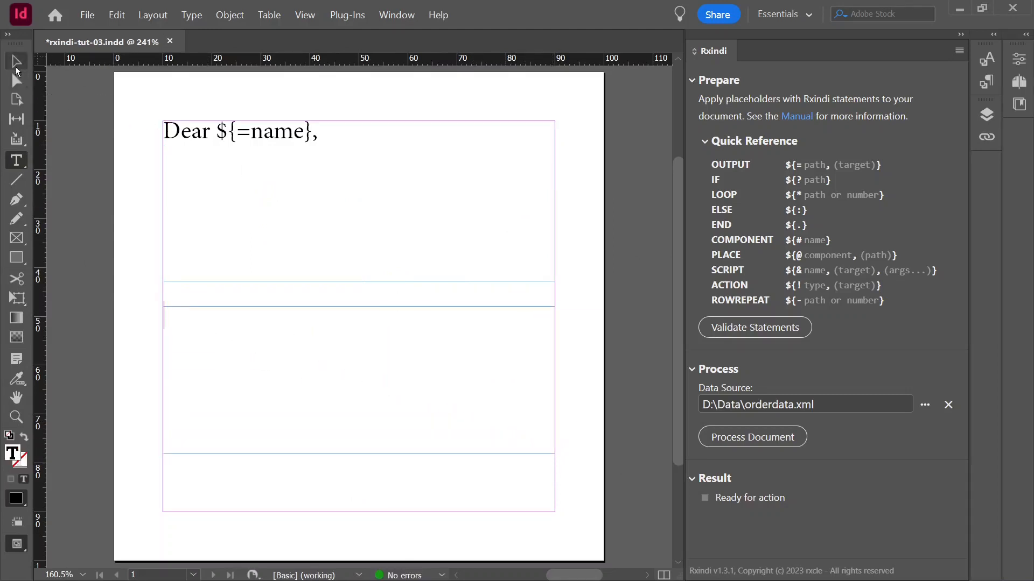
pyautogui.press('Escape')
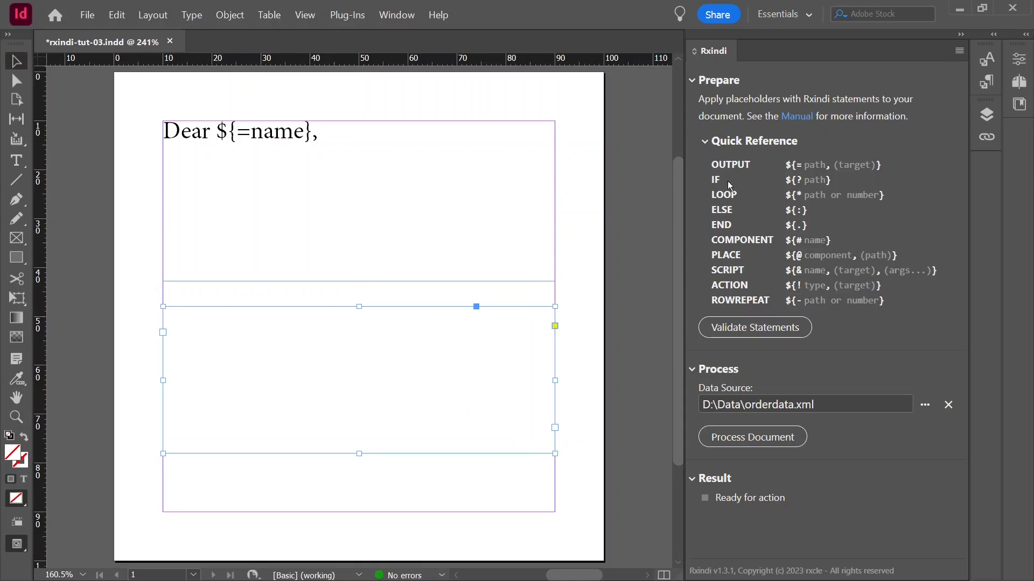
# Rename the new empty text frame in Layer 1 to CustomerName
pyautogui.click(397, 15)
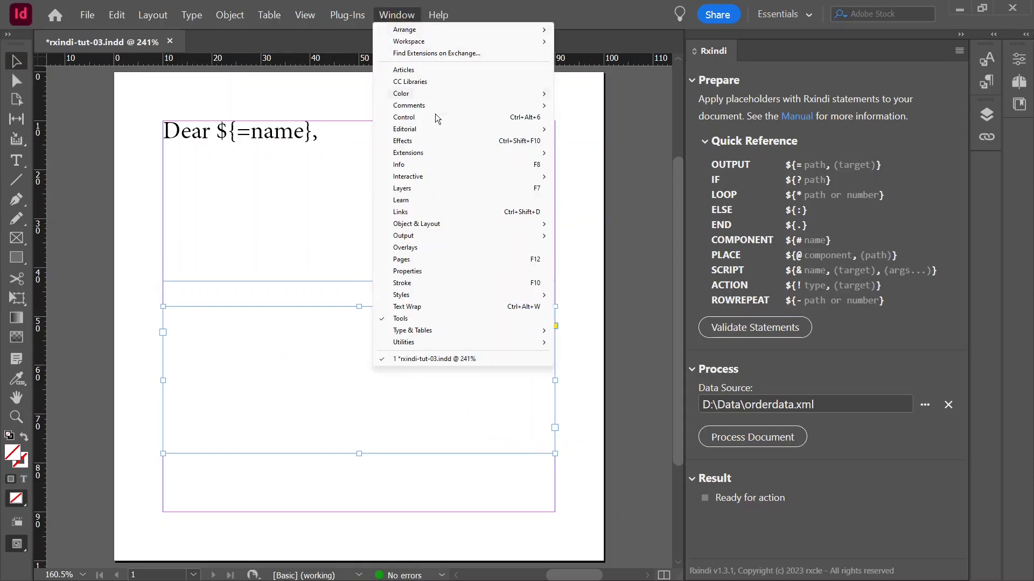
pyautogui.click(447, 188)
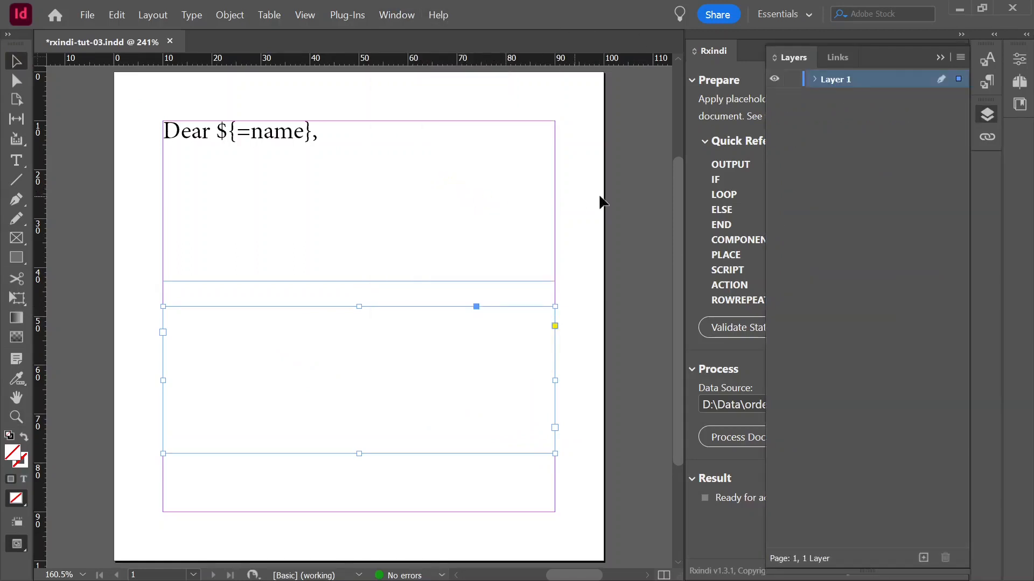
pyautogui.click(815, 79)
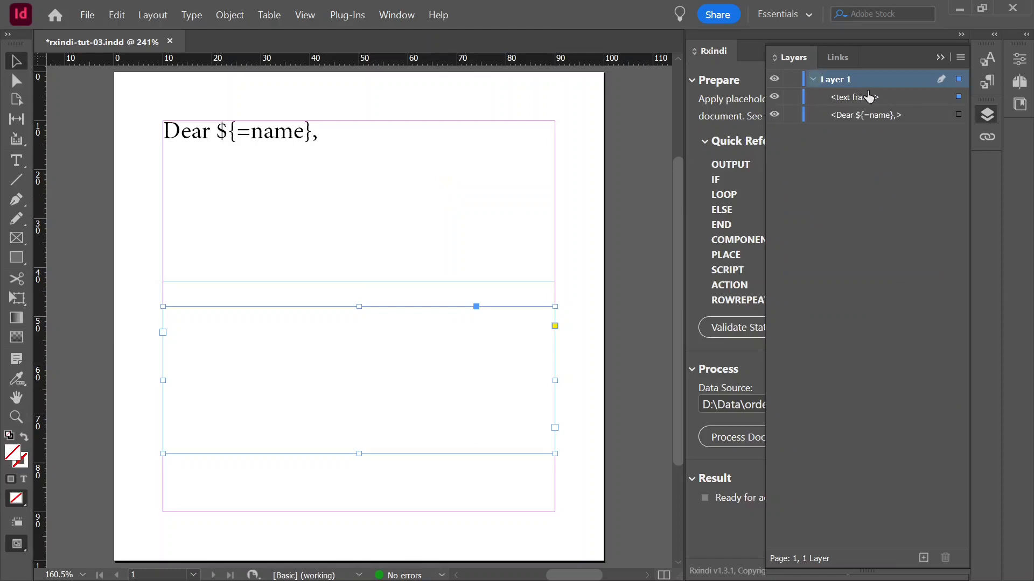
pyautogui.click(868, 98)
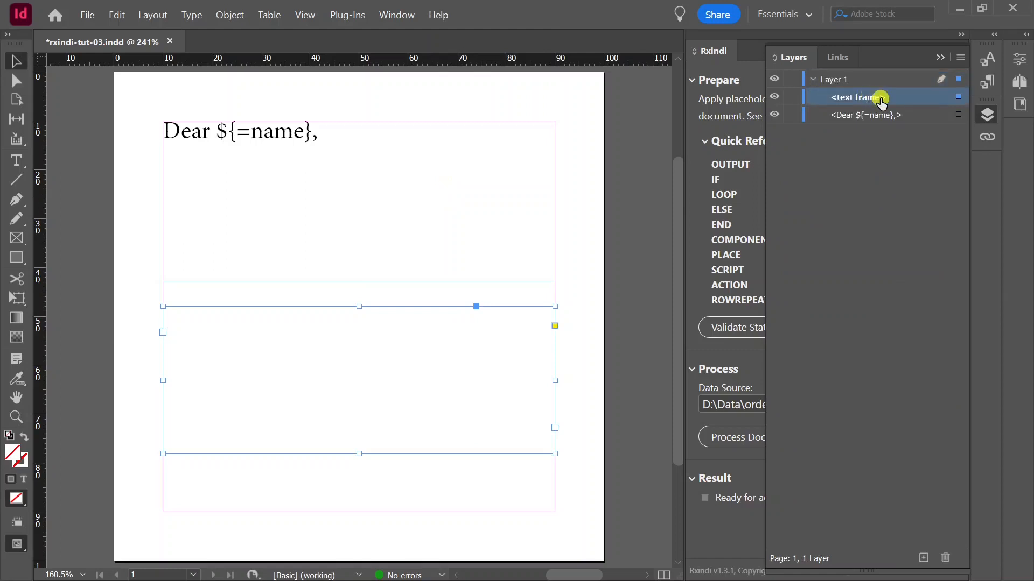
pyautogui.doubleClick(885, 97)
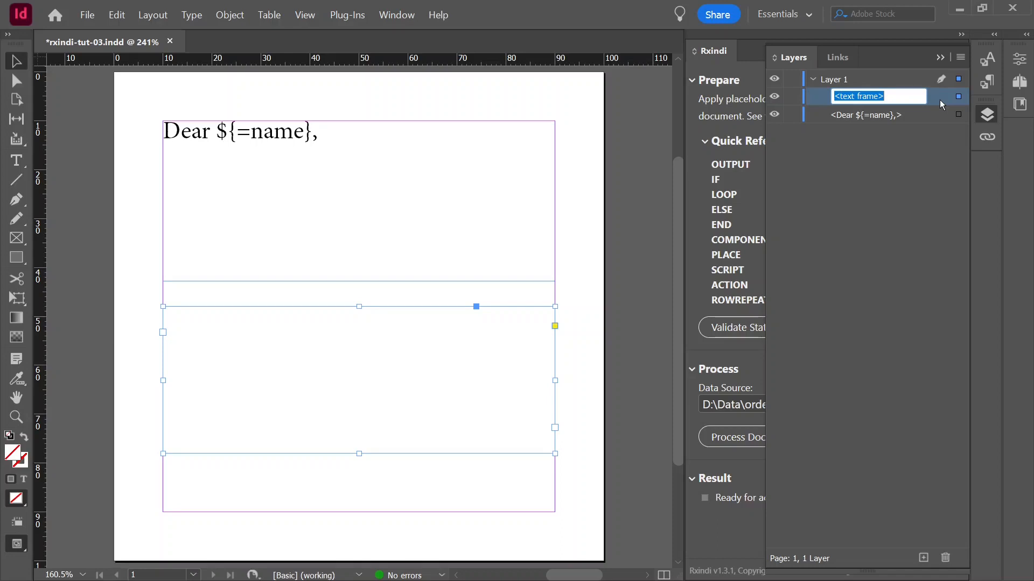
pyautogui.write('Custom')
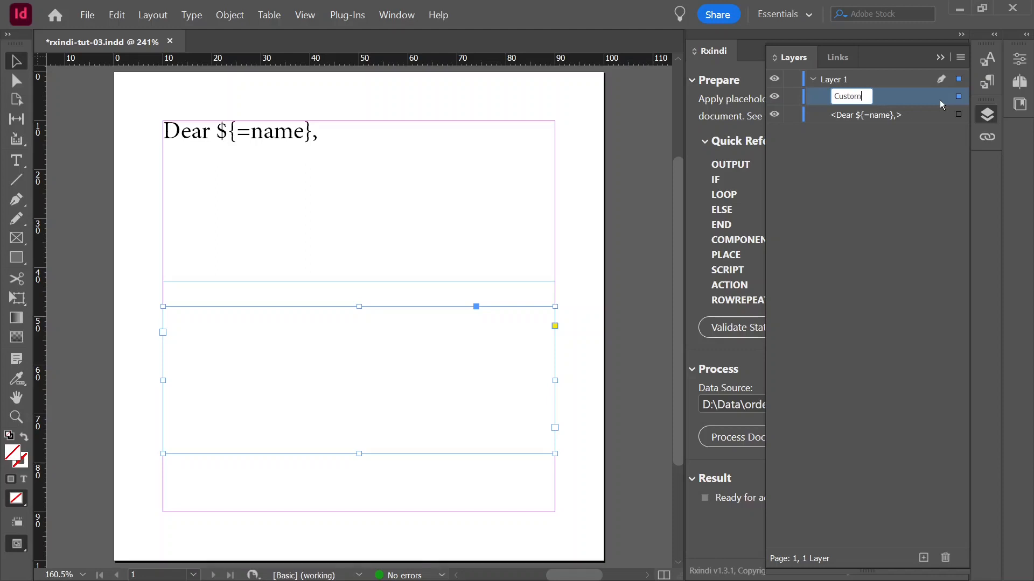
pyautogui.write('erName')
pyautogui.press('Return')
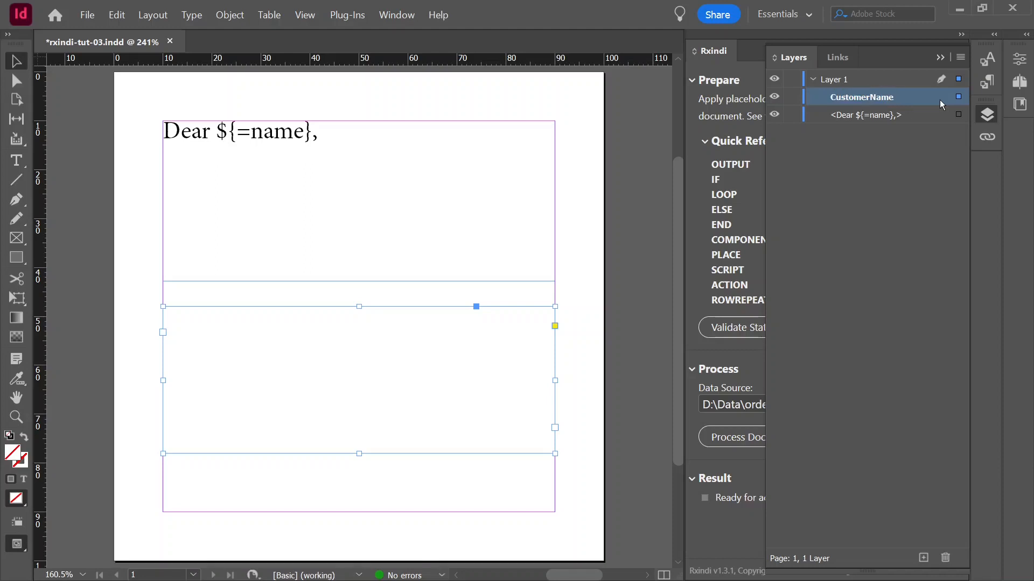
pyautogui.click(988, 115)
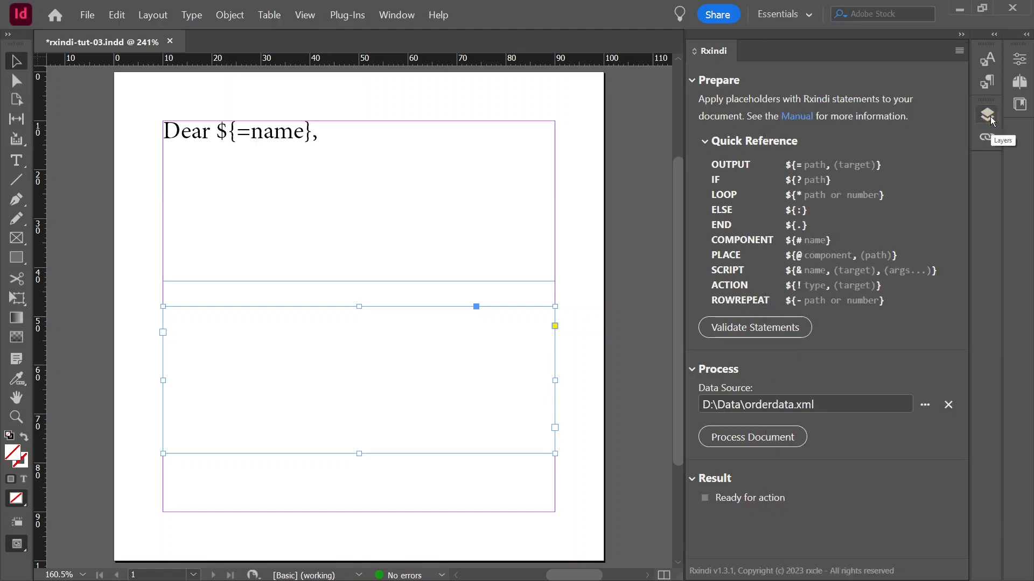
# Add CustomerName as the target in the greeting's output placeholder, making it ${=name,CustomerName}, and save the document
pyautogui.click(305, 130)
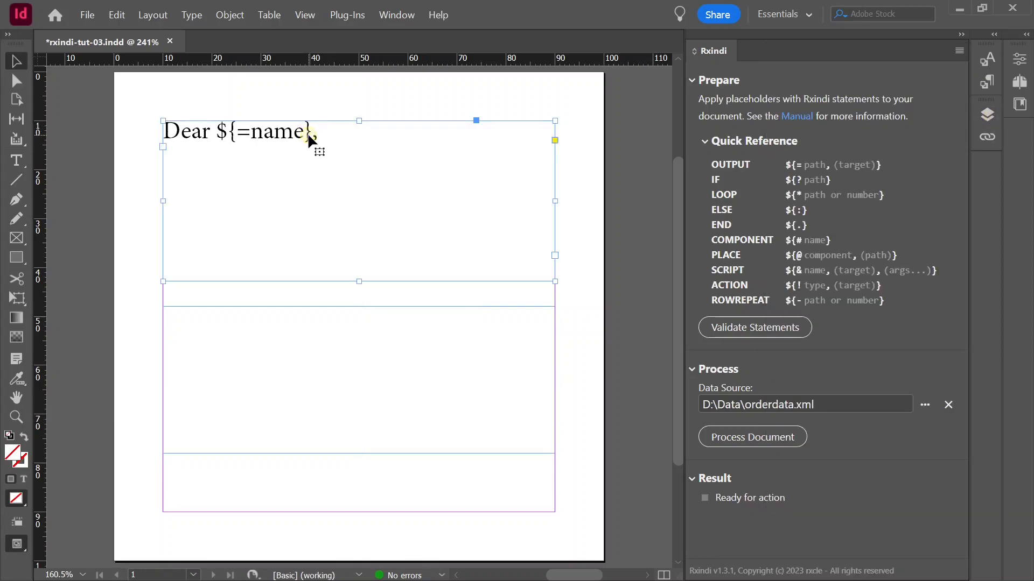
pyautogui.doubleClick(309, 134)
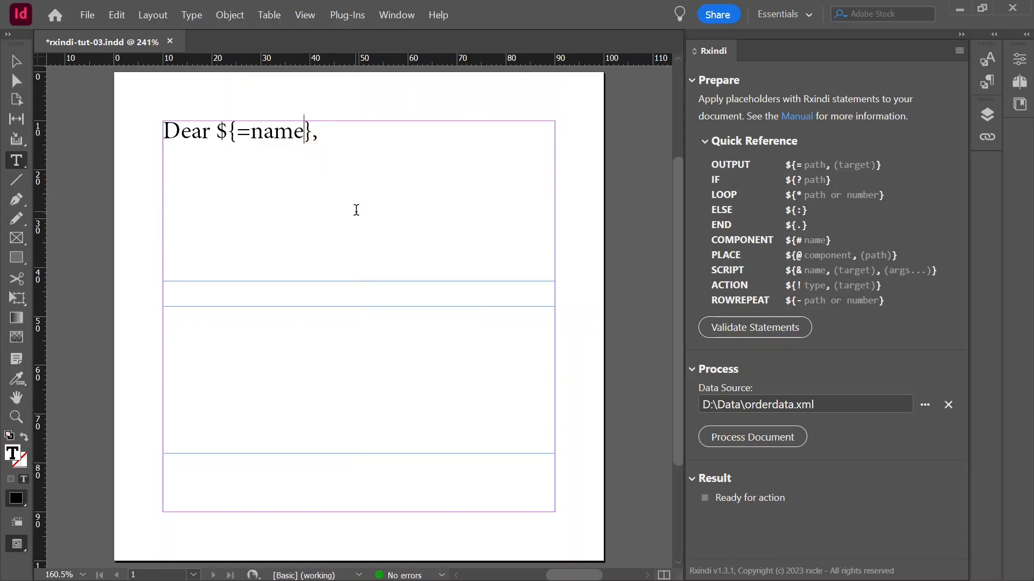
pyautogui.write(',Customer')
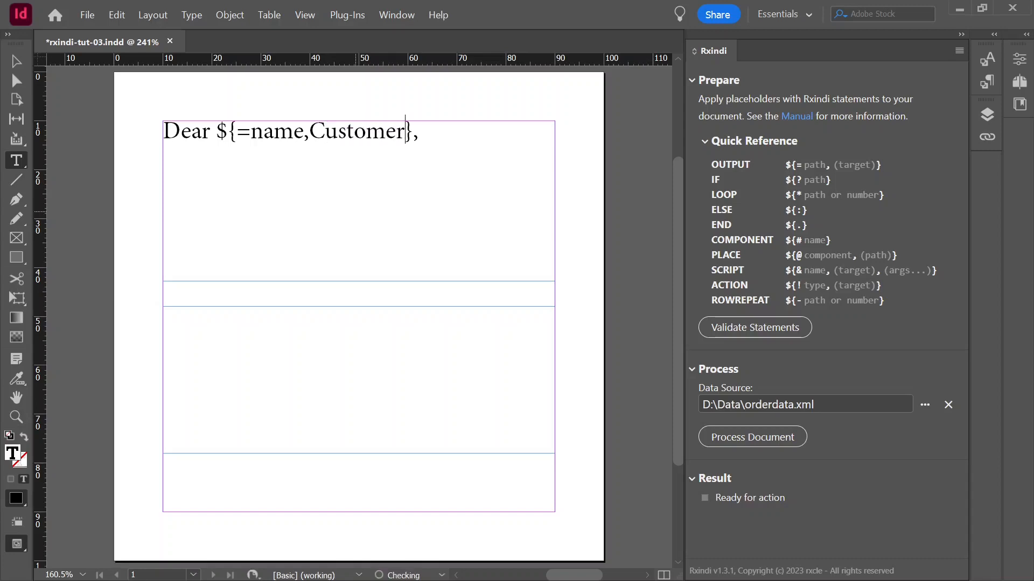
pyautogui.write('Name')
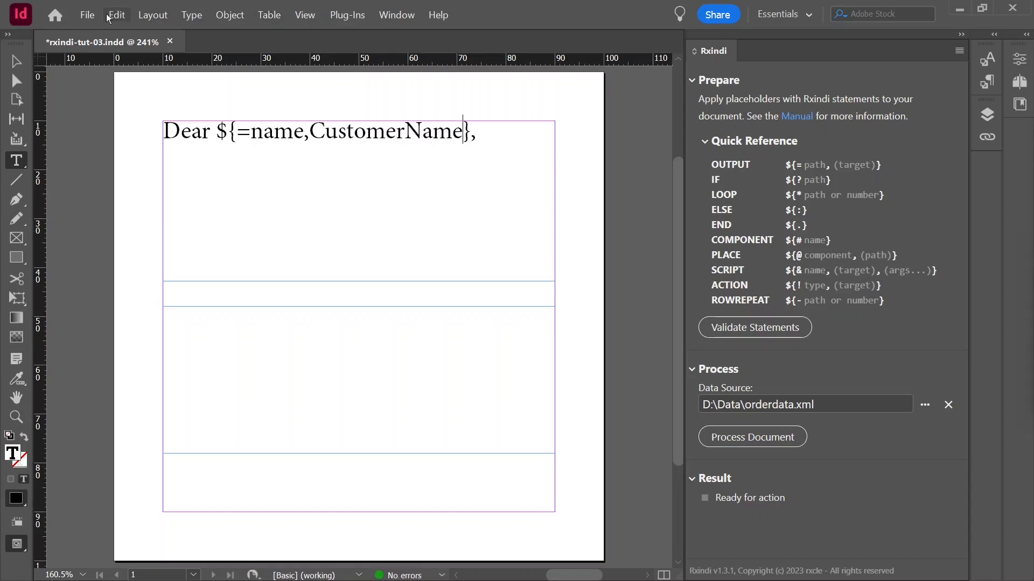
pyautogui.click(89, 15)
pyautogui.click(112, 92)
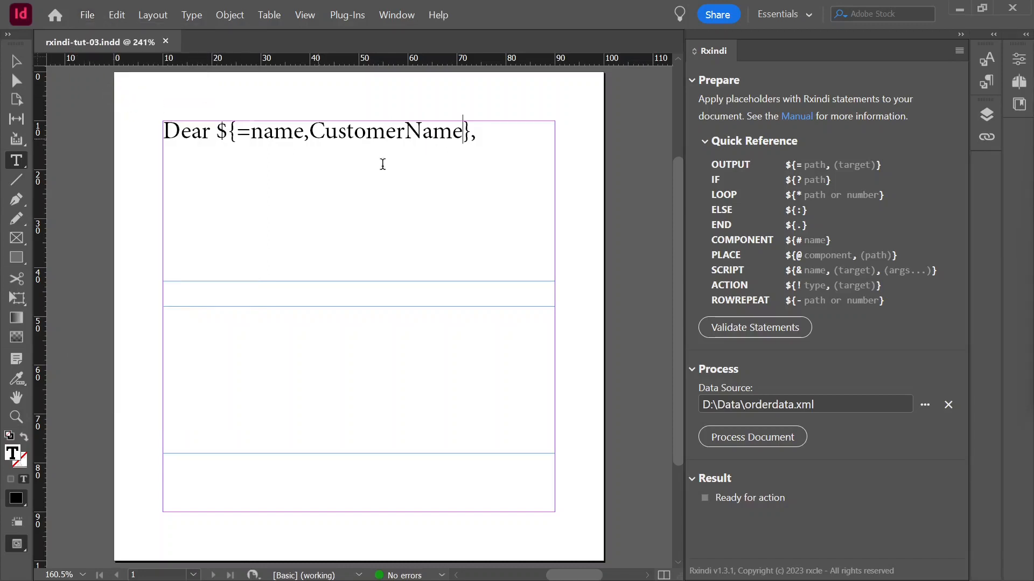
# Process the document with the orderdata.xml data source and check the output text and the CustomerName frame's layer entry
pyautogui.click(749, 441)
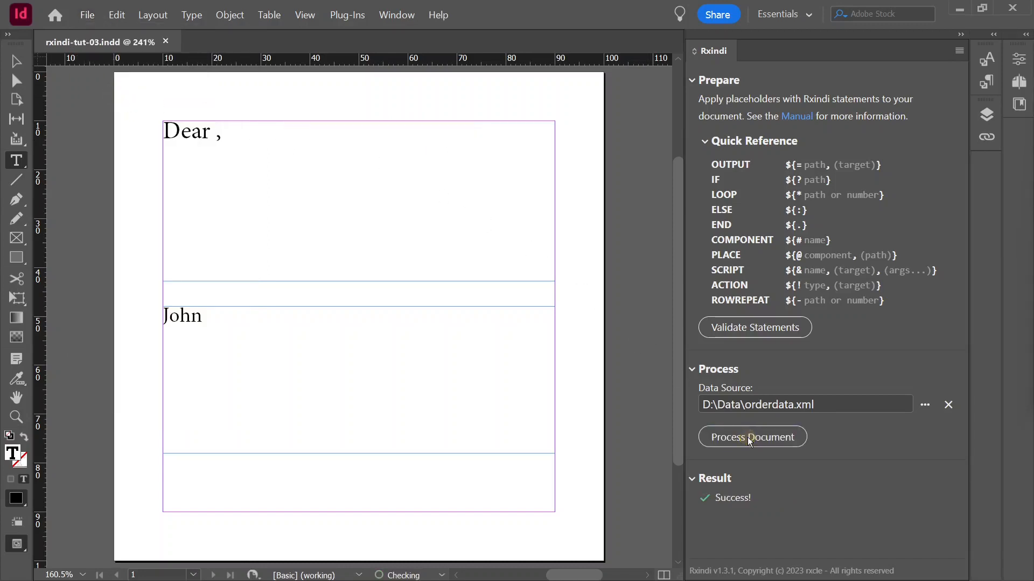
pyautogui.click(217, 317)
pyautogui.moveTo(216, 317); pyautogui.dragTo(134, 316)
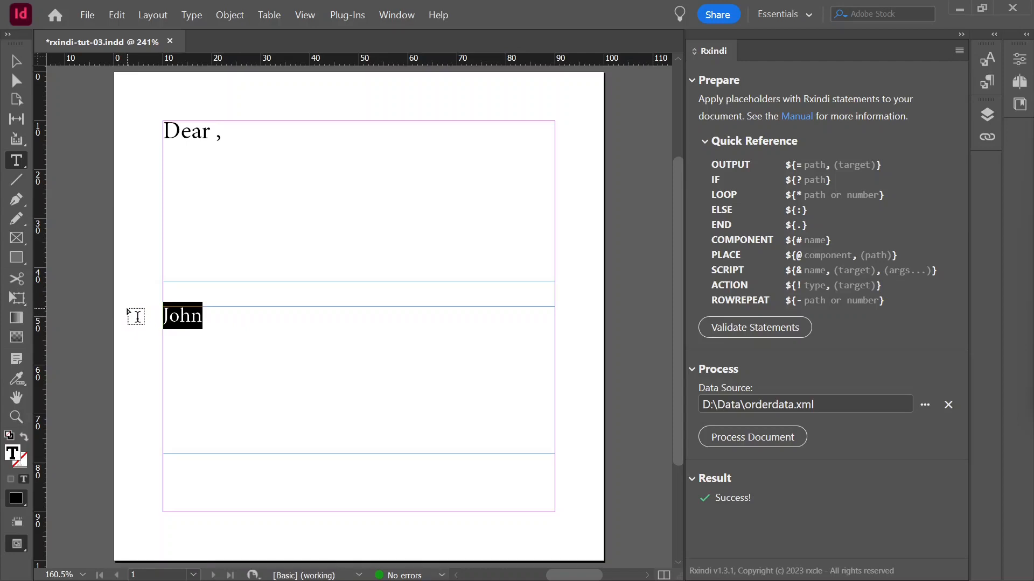
pyautogui.click(316, 325)
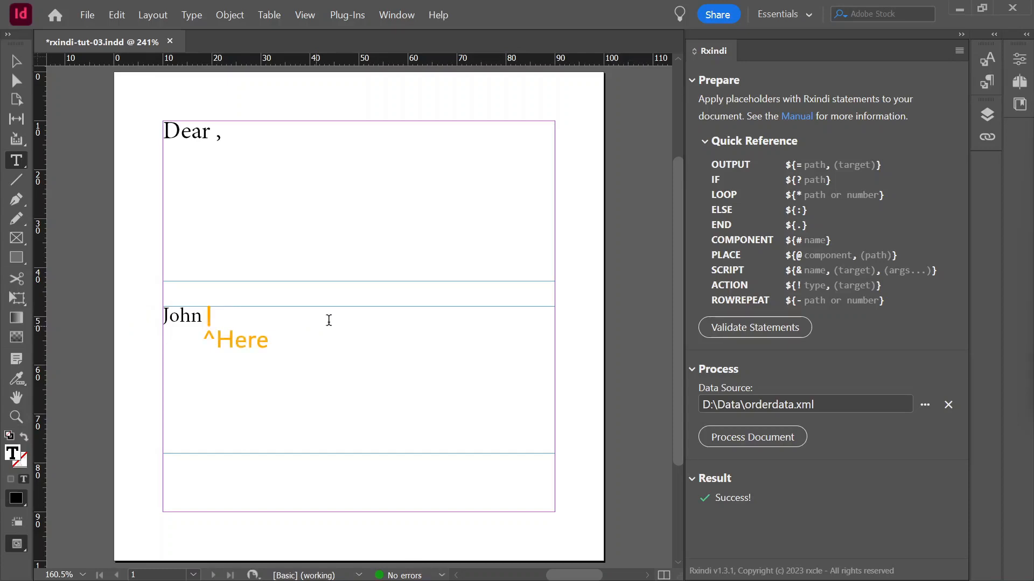
pyautogui.click(986, 115)
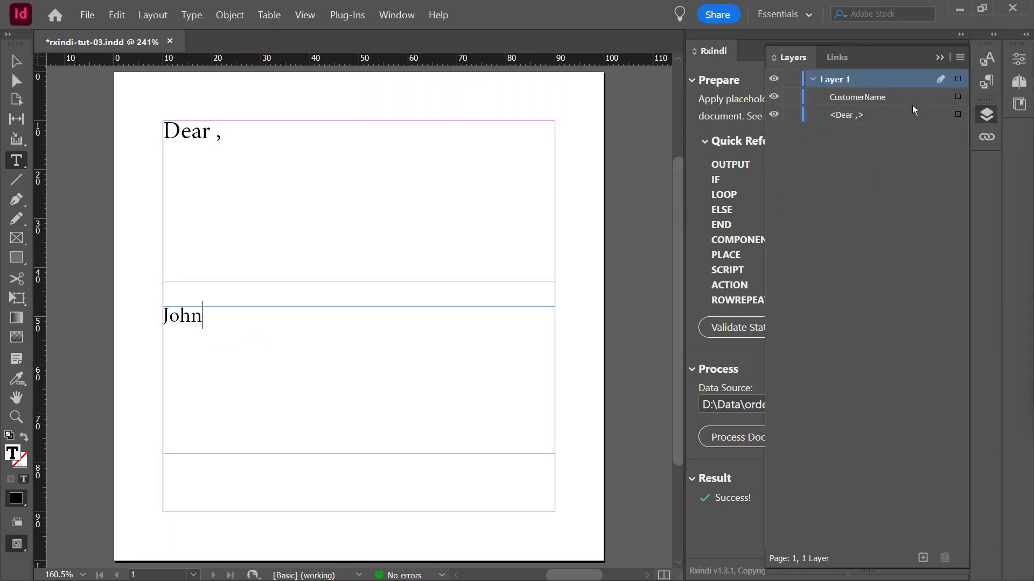
pyautogui.click(864, 98)
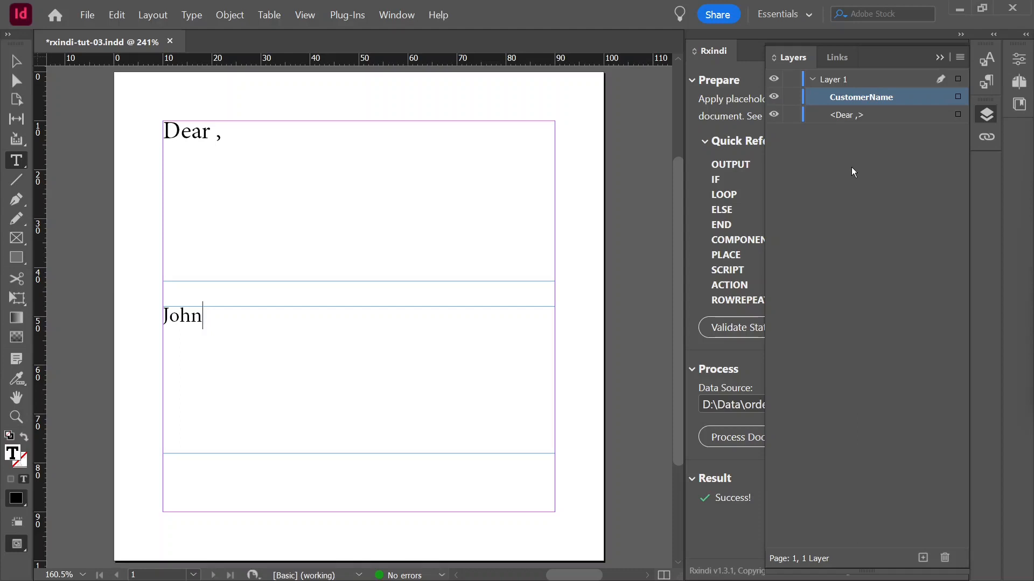
pyautogui.click(983, 113)
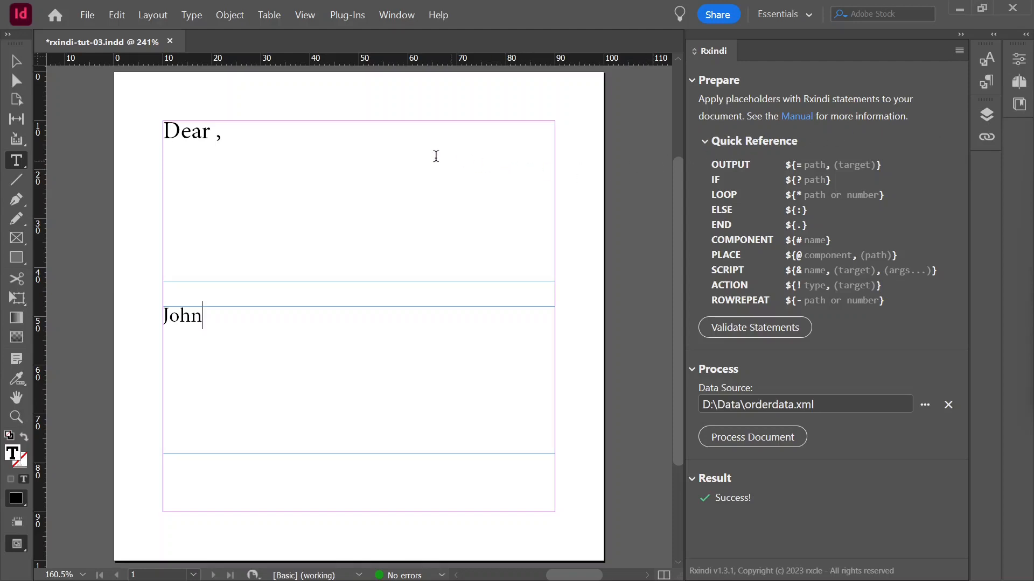
# Revert rxindi-tut-03.indd to its last saved version
pyautogui.click(88, 15)
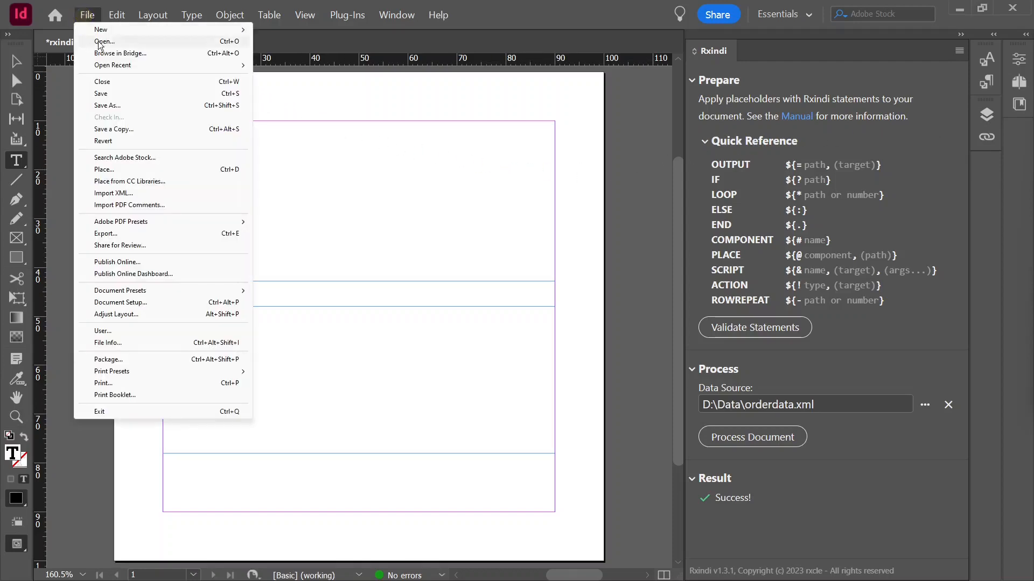
pyautogui.click(121, 141)
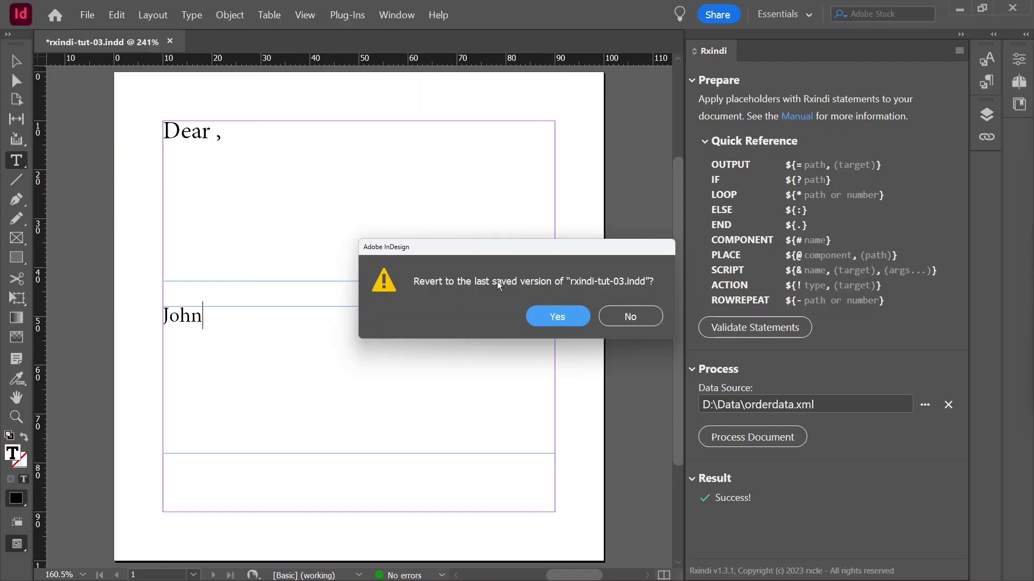
pyautogui.click(555, 323)
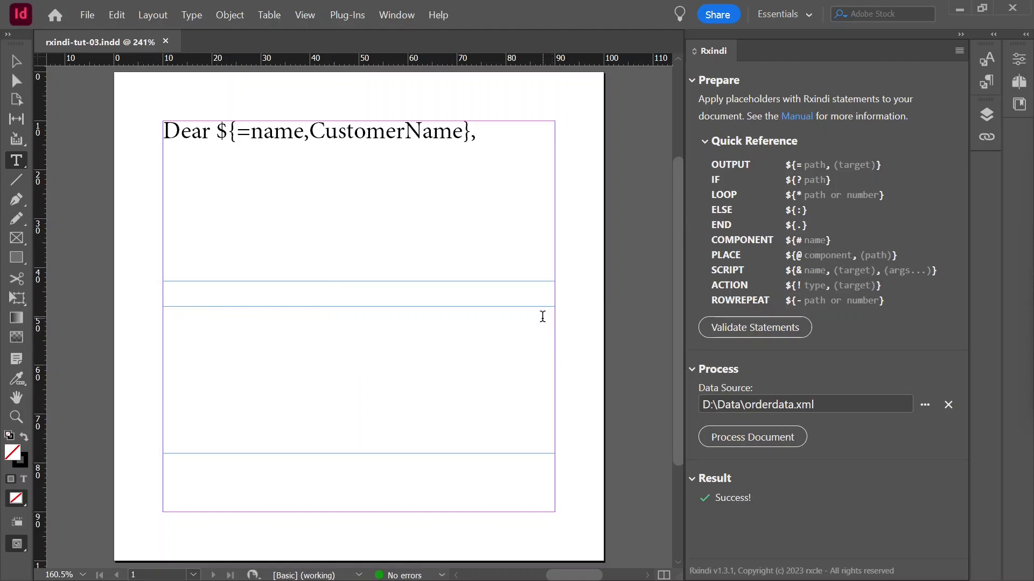
pyautogui.moveTo(310, 134); pyautogui.dragTo(464, 133)
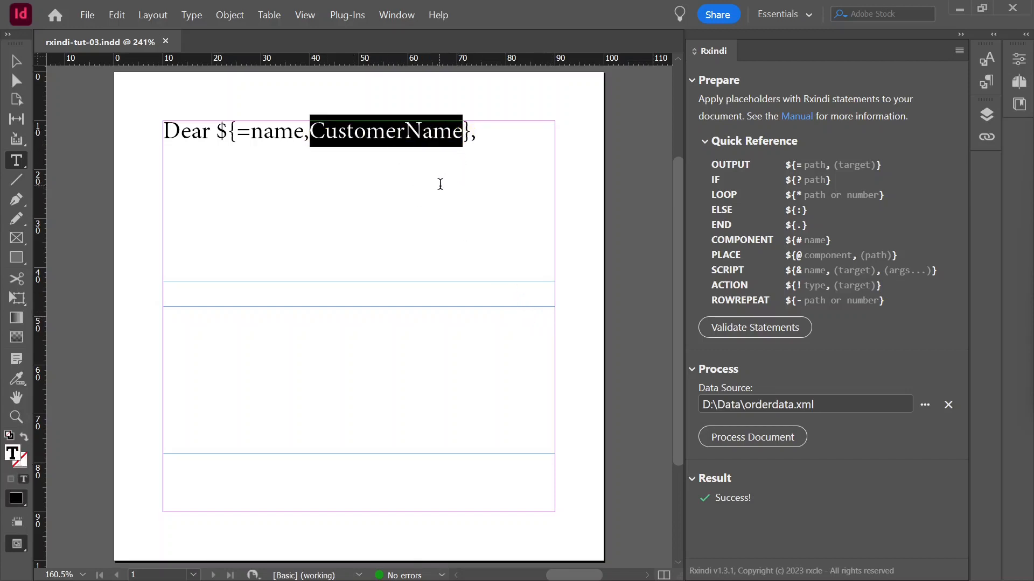
pyautogui.click(440, 184)
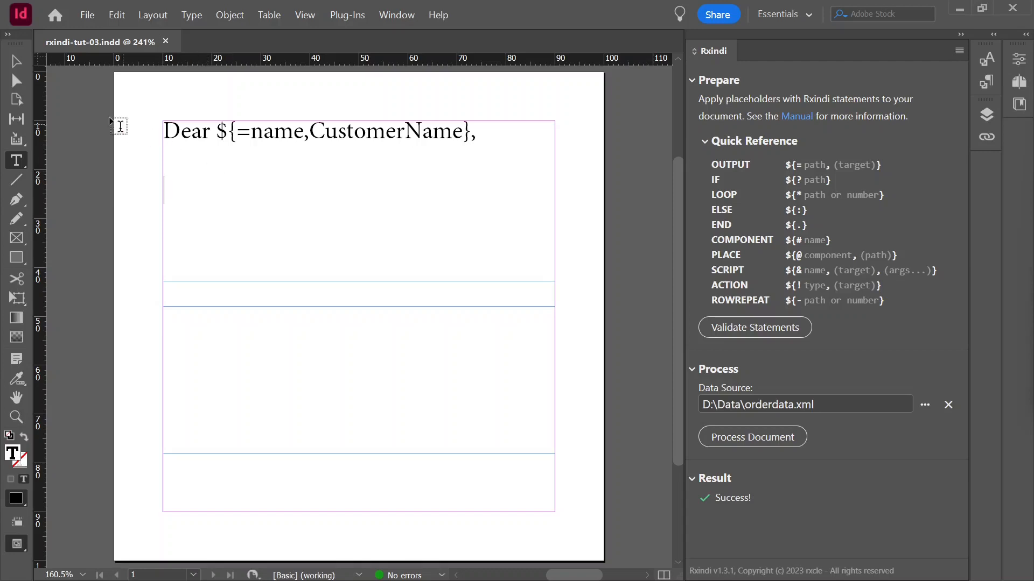
# Narrow the CustomerName text frame from its right edge to a width of about 33 mm
pyautogui.press('Escape')
pyautogui.click(409, 332)
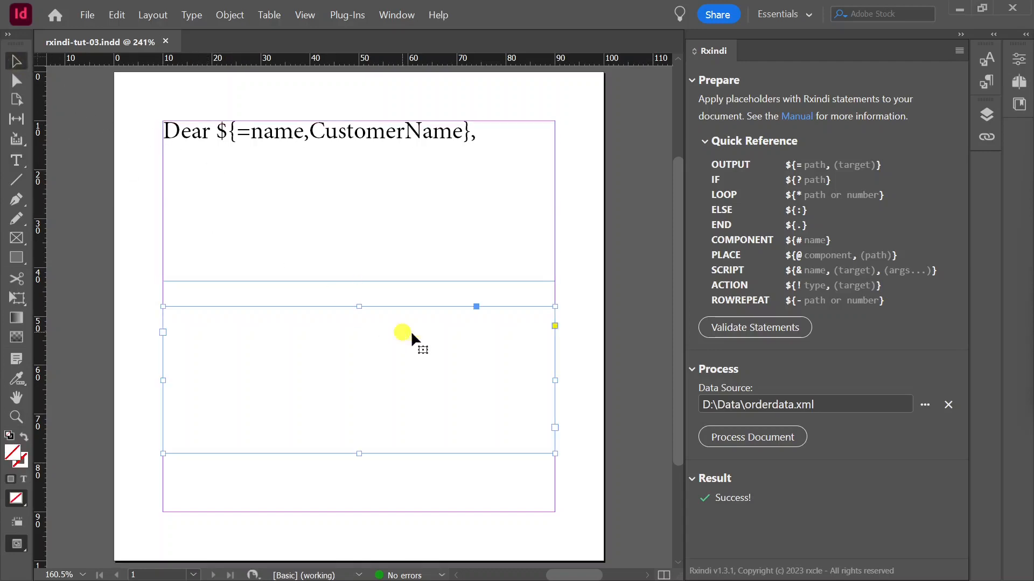
pyautogui.press('F7')
pyautogui.moveTo(554, 380); pyautogui.dragTo(327, 363)
pyautogui.press('F7')
pyautogui.click(299, 375)
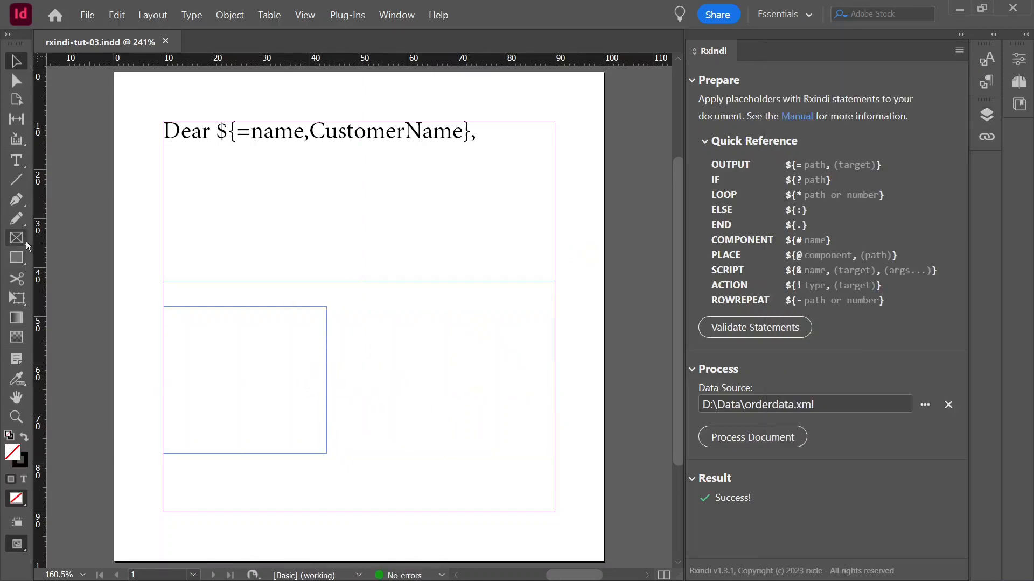
# Draw a square graphic frame of about 33 by 33 mm beside the CustomerName frame, aligned with its upper edge
pyautogui.click(17, 239)
pyautogui.moveTo(344, 306); pyautogui.dragTo(505, 468)
pyautogui.click(19, 60)
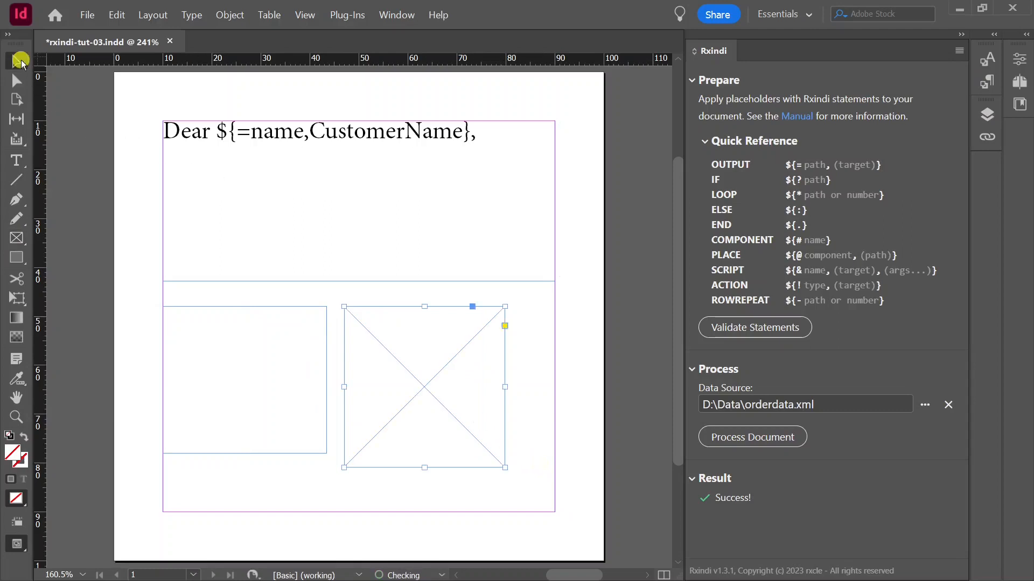
# Rename the new square frame's entry under Layer 1 as Logo
pyautogui.click(987, 114)
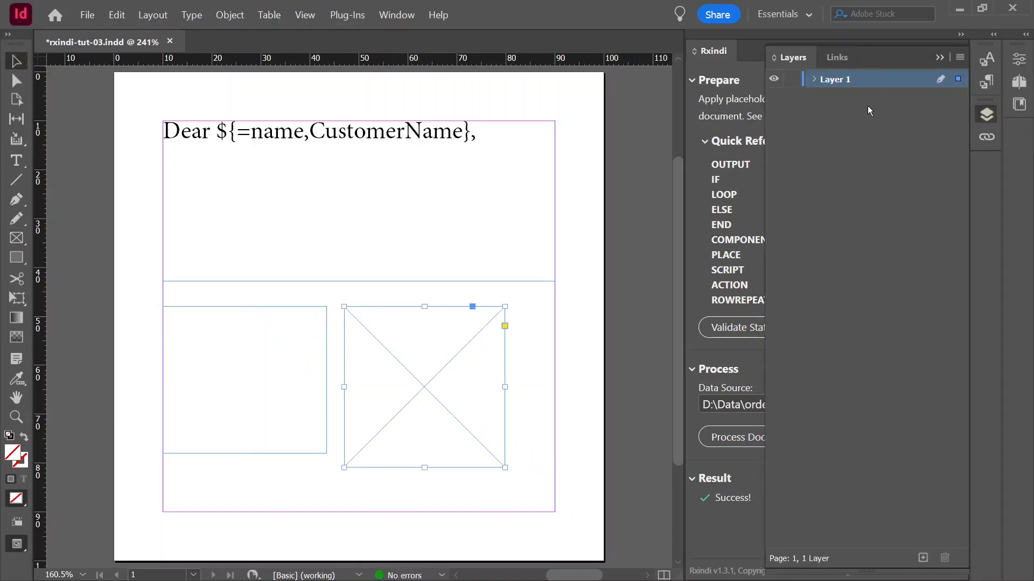
pyautogui.click(813, 79)
pyautogui.click(861, 98)
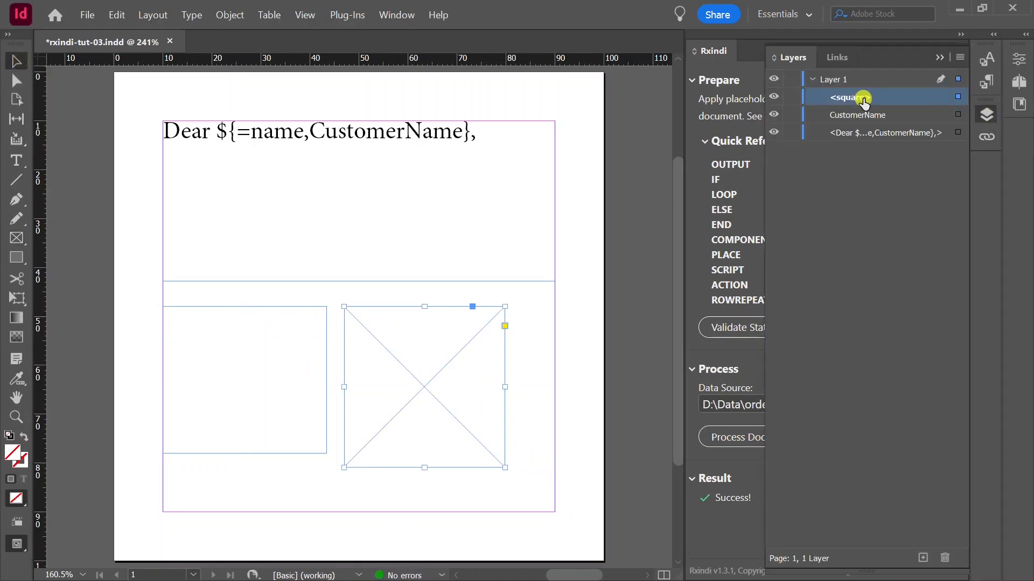
pyautogui.click(863, 99)
pyautogui.write('Logo')
# Add the placeholder ${=productlogo,Logo} on a new line below the greeting in the main text frame
pyautogui.click(420, 132)
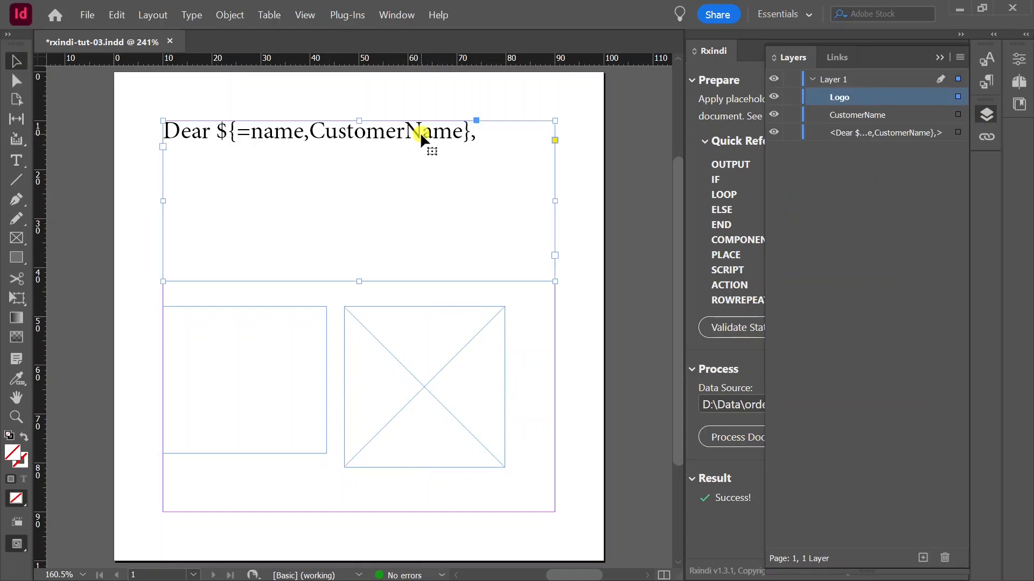
pyautogui.doubleClick(483, 134)
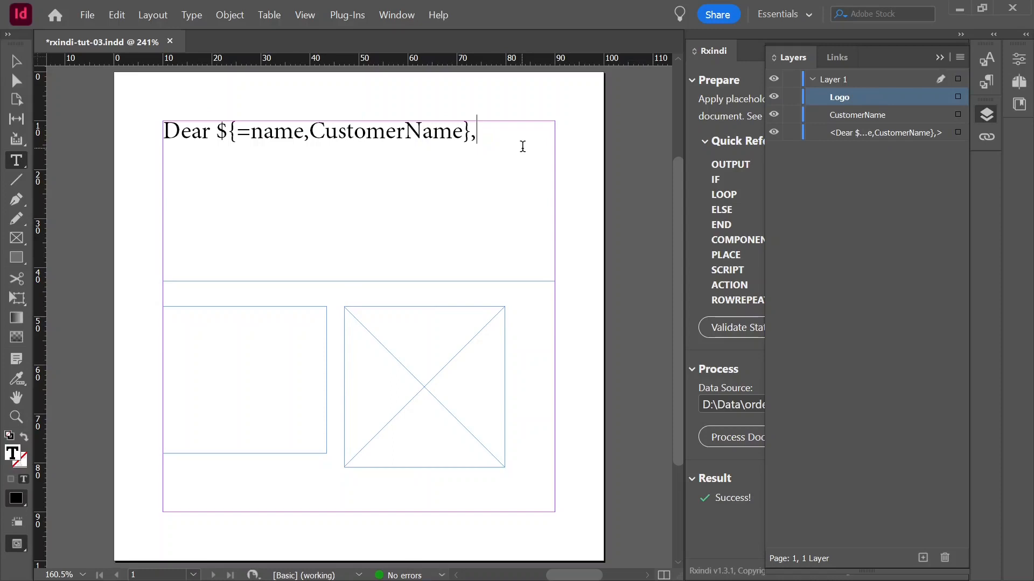
pyautogui.press('Return')
pyautogui.write('${=productlo')
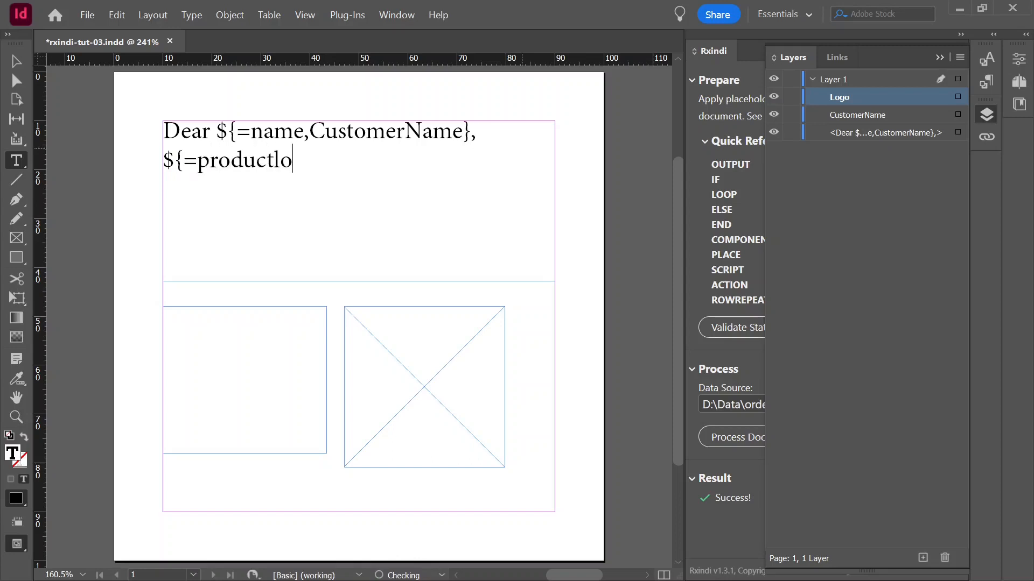
pyautogui.write('go,Logo}')
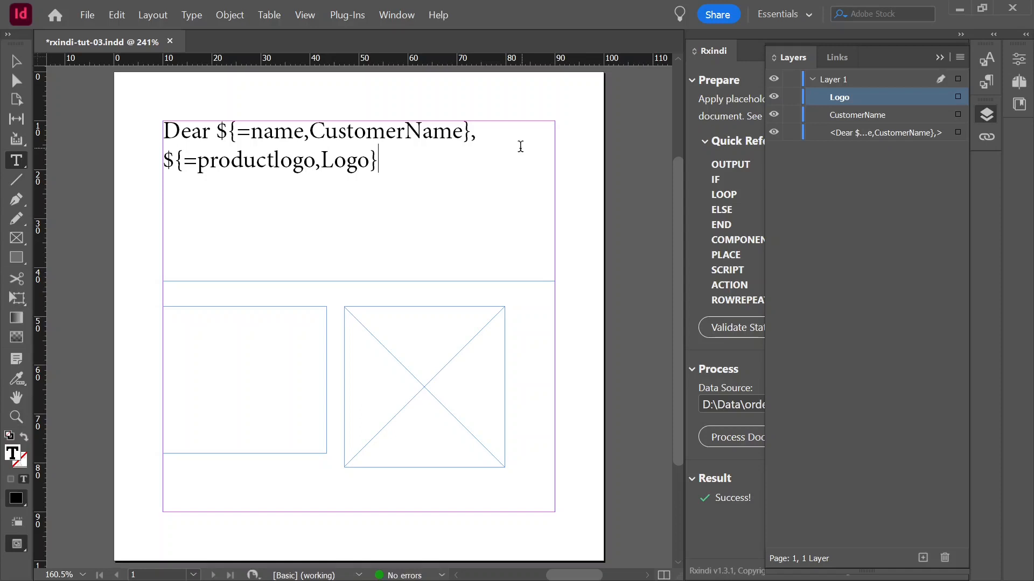
# Save the document and process it with the orderdata.xml data source to fill the CustomerName and Logo frames
pyautogui.click(93, 16)
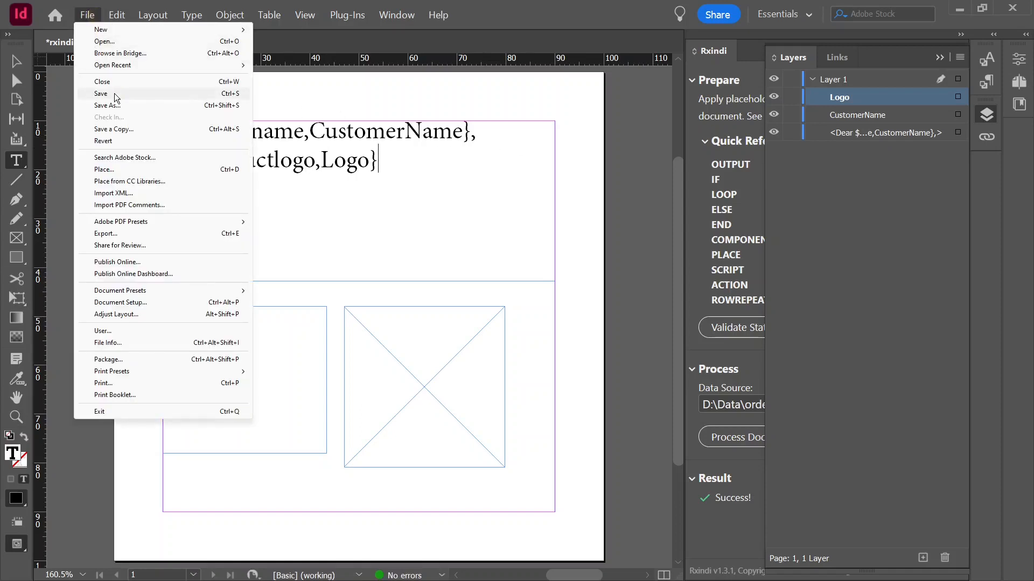
pyautogui.click(114, 93)
pyautogui.press('Escape')
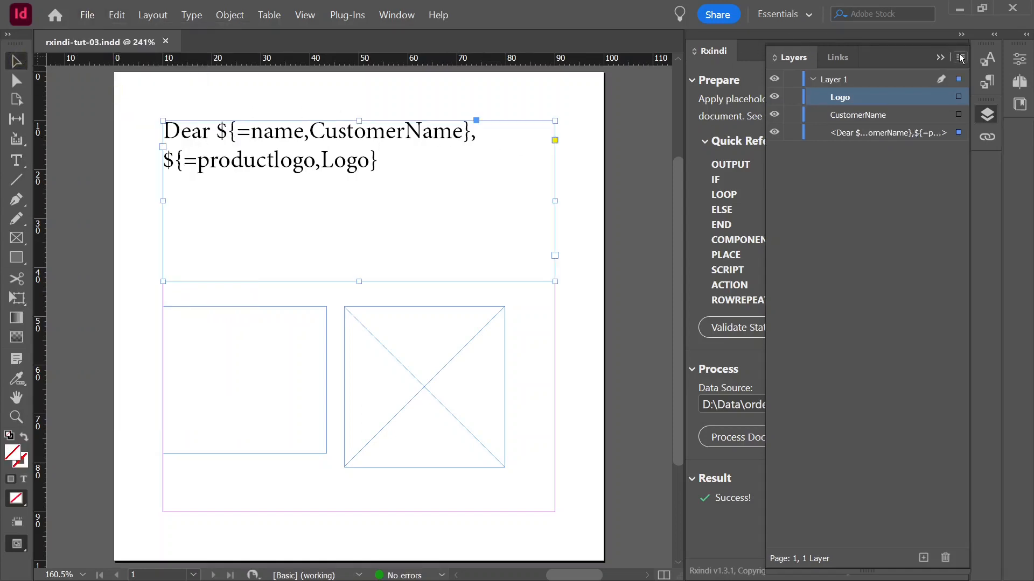
pyautogui.click(981, 112)
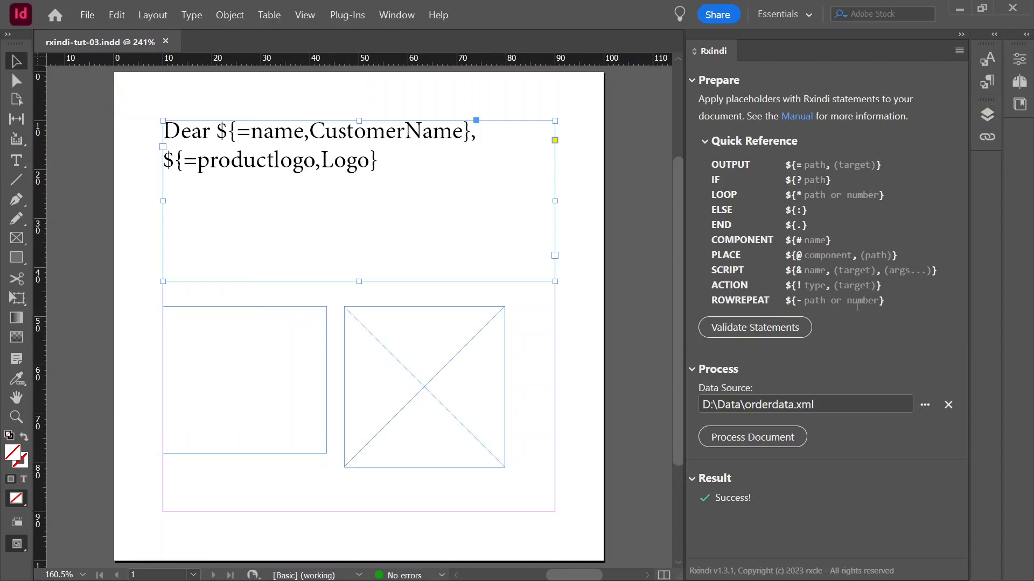
pyautogui.click(752, 438)
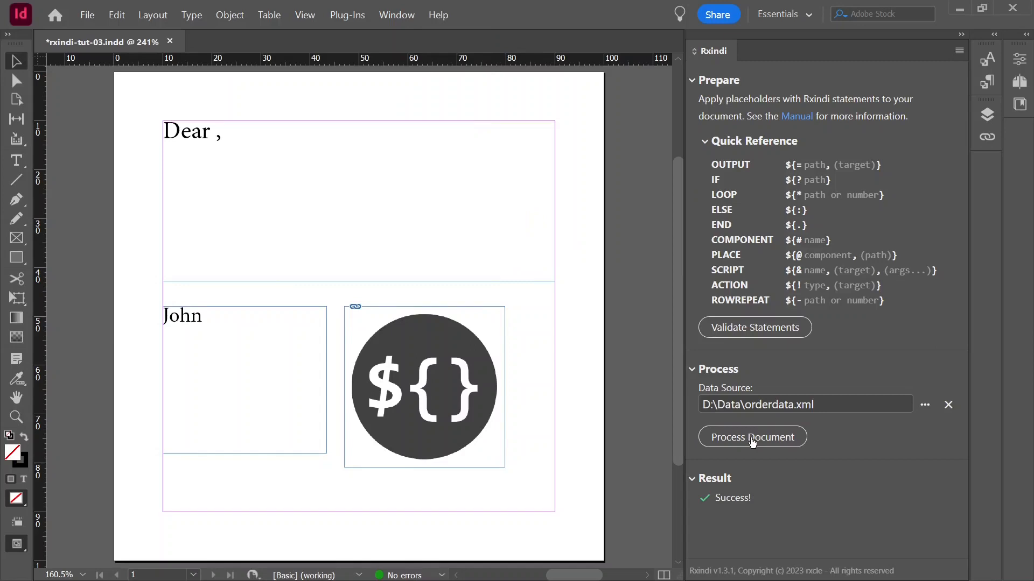
# Revert rxindi-tut-03.indd to its last saved version
pyautogui.click(96, 21)
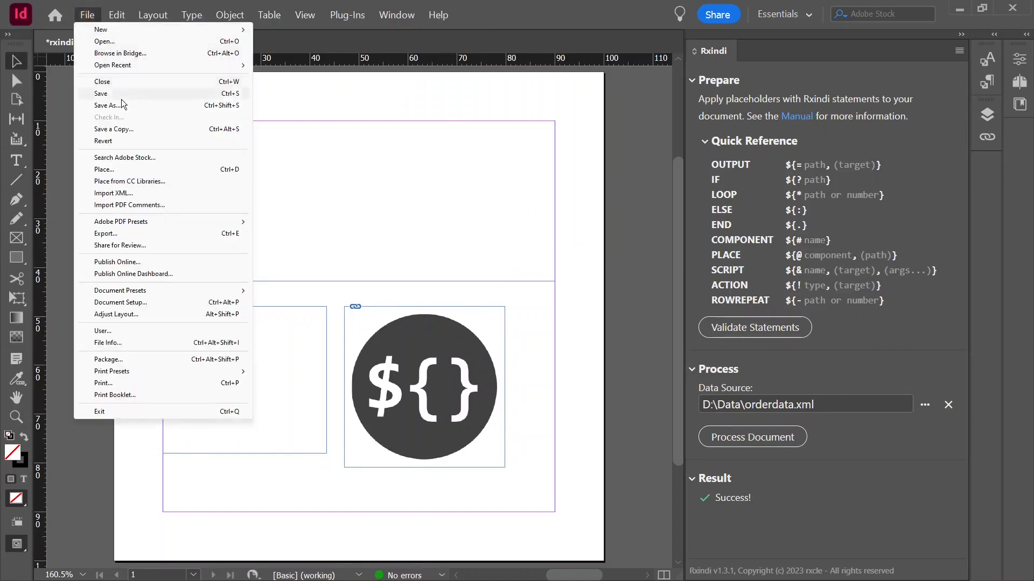
pyautogui.click(134, 141)
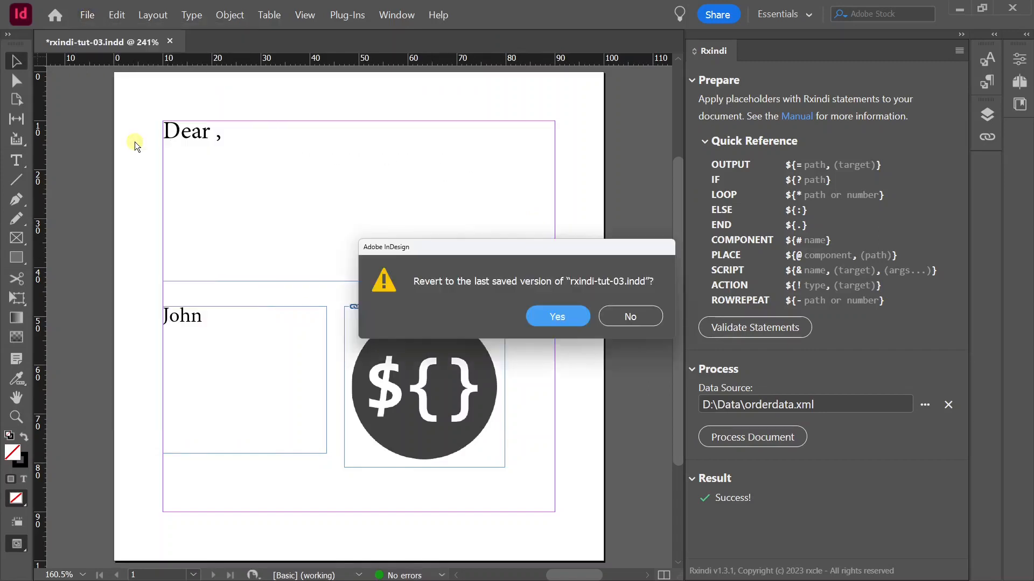
pyautogui.click(557, 316)
# Change the content type of the Logo graphic frame to Text
pyautogui.click(467, 341)
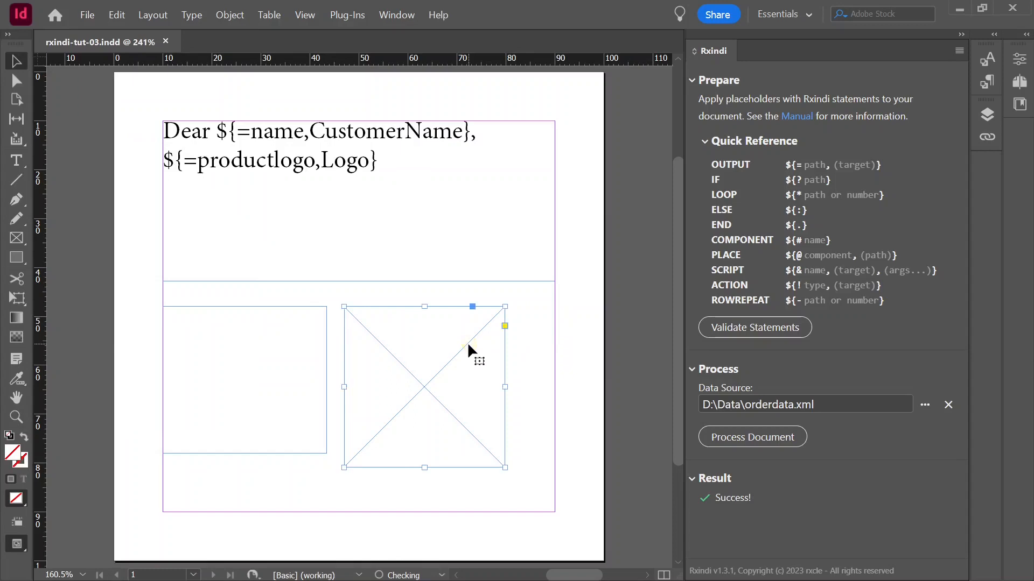
pyautogui.rightClick(468, 342)
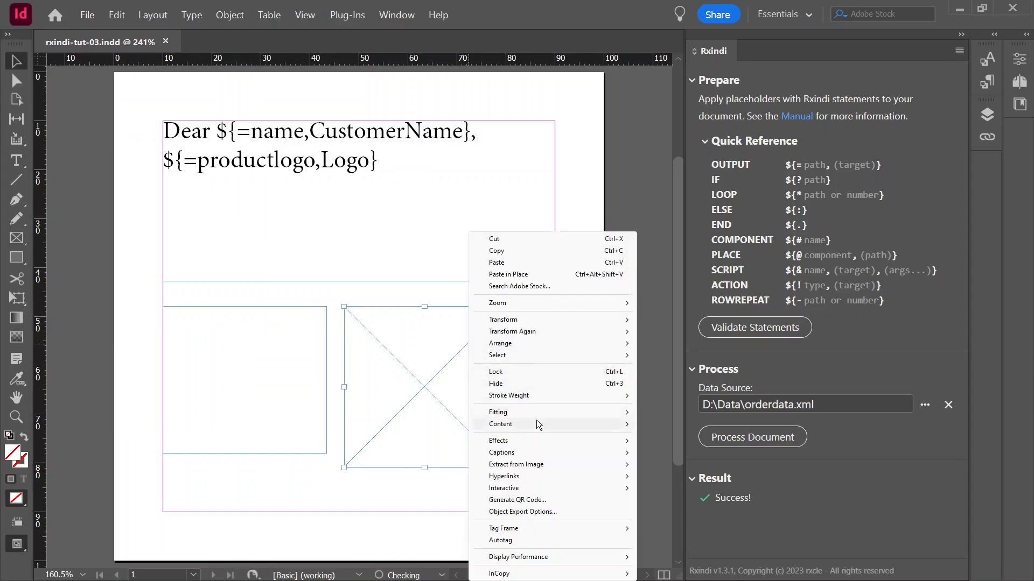
pyautogui.moveTo(538, 422)
pyautogui.click(667, 434)
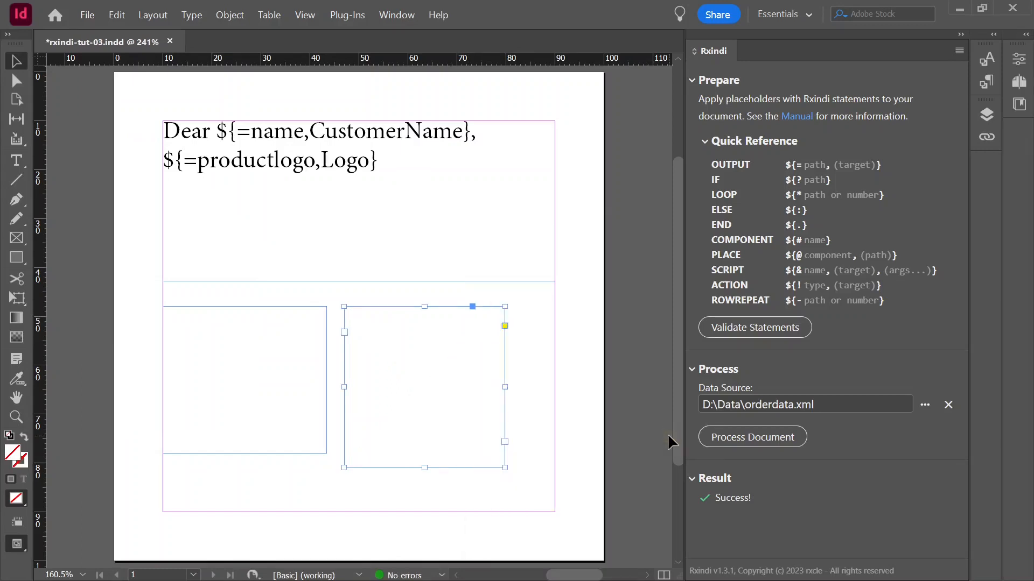
# Save the document with the Logo text frame and process it with the orderdata.xml data source
pyautogui.click(86, 15)
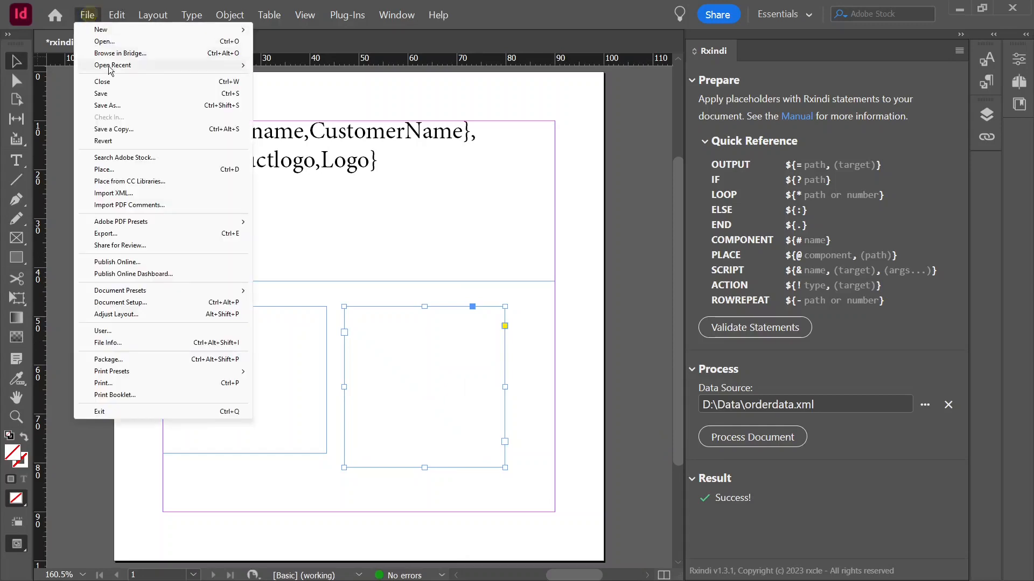
pyautogui.click(130, 98)
pyautogui.click(757, 438)
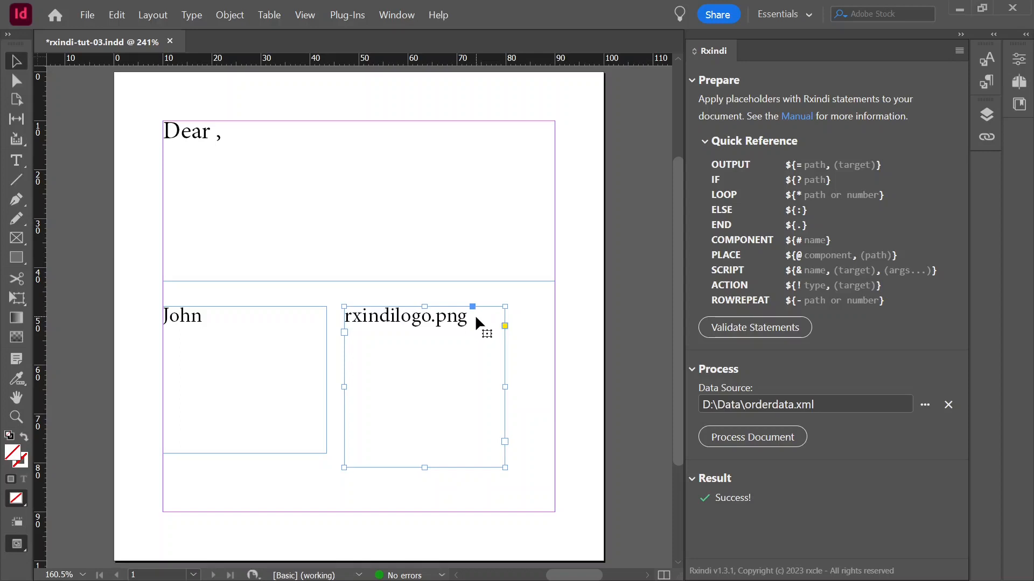
# Revert the processed document to its last saved version to restore the placeholders
pyautogui.click(90, 15)
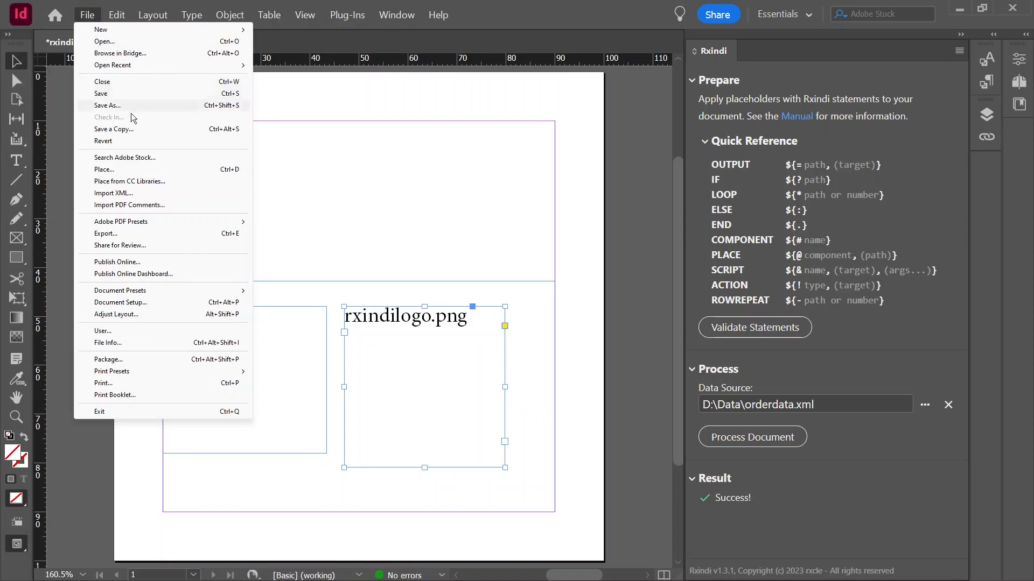
pyautogui.click(137, 145)
pyautogui.click(551, 317)
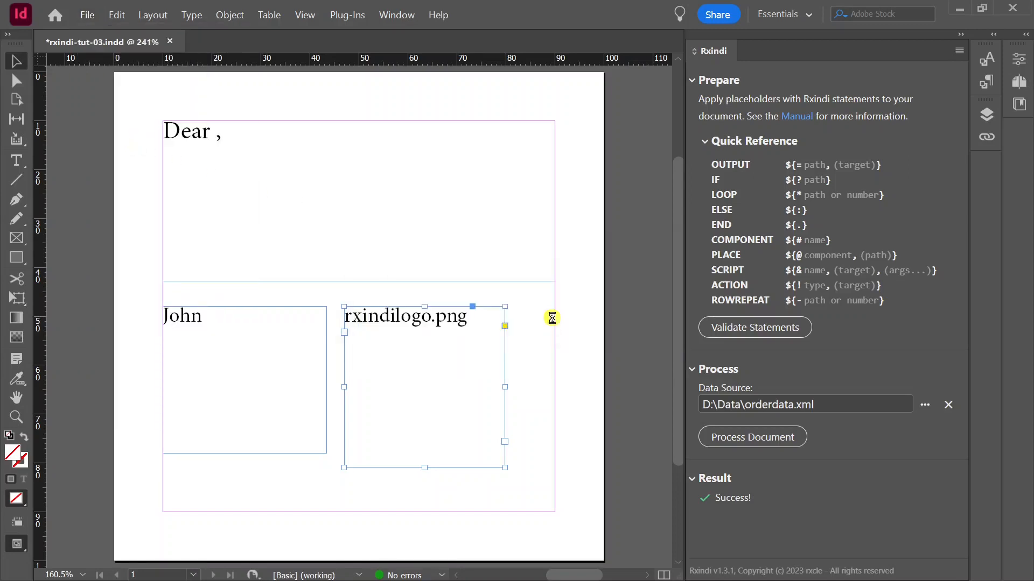
# Shorten the CustomerName text frame from its lower edge to a height of about 10 mm
pyautogui.click(467, 343)
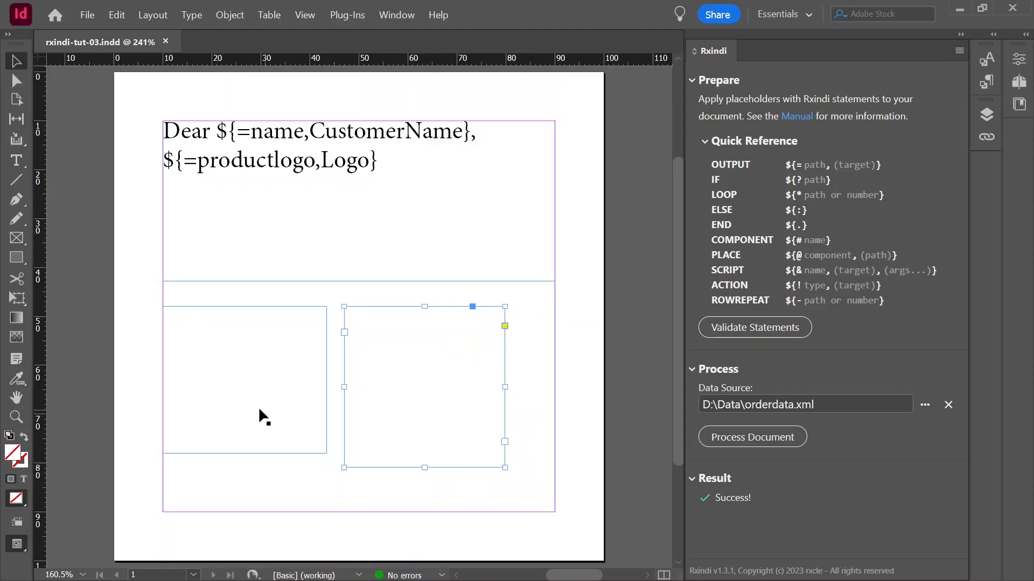
pyautogui.click(256, 439)
pyautogui.moveTo(246, 454); pyautogui.dragTo(239, 356)
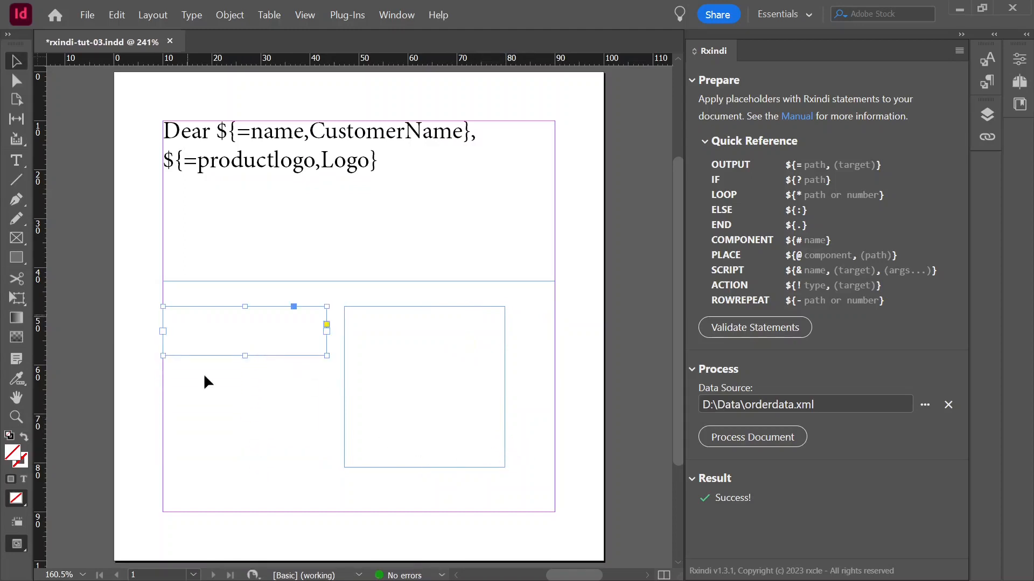
pyautogui.click(207, 389)
# Generate a plain-text QR code with the content "dummy" and place it below the CustomerName frame in the lower-left margin corner
pyautogui.click(232, 15)
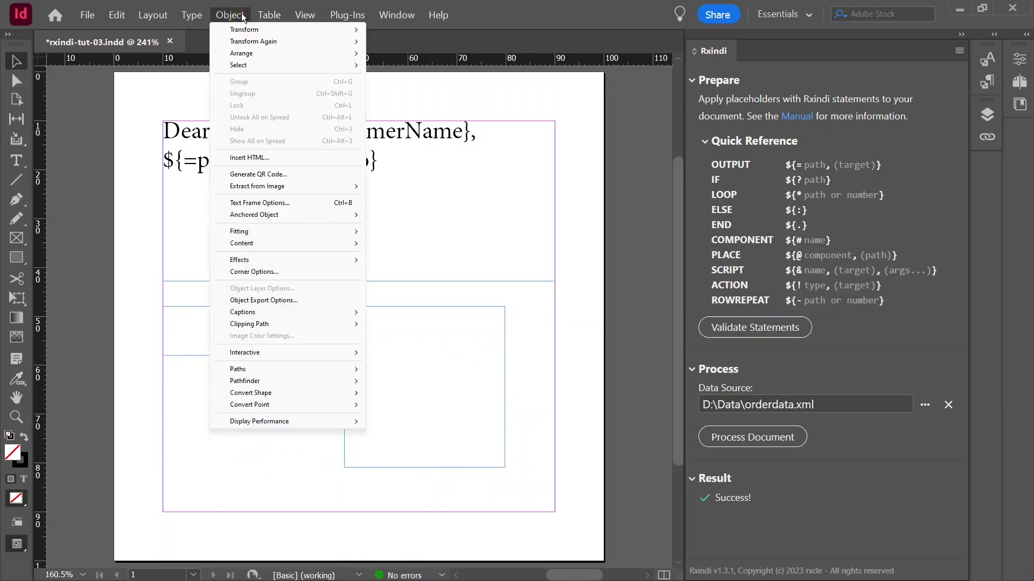
pyautogui.click(286, 173)
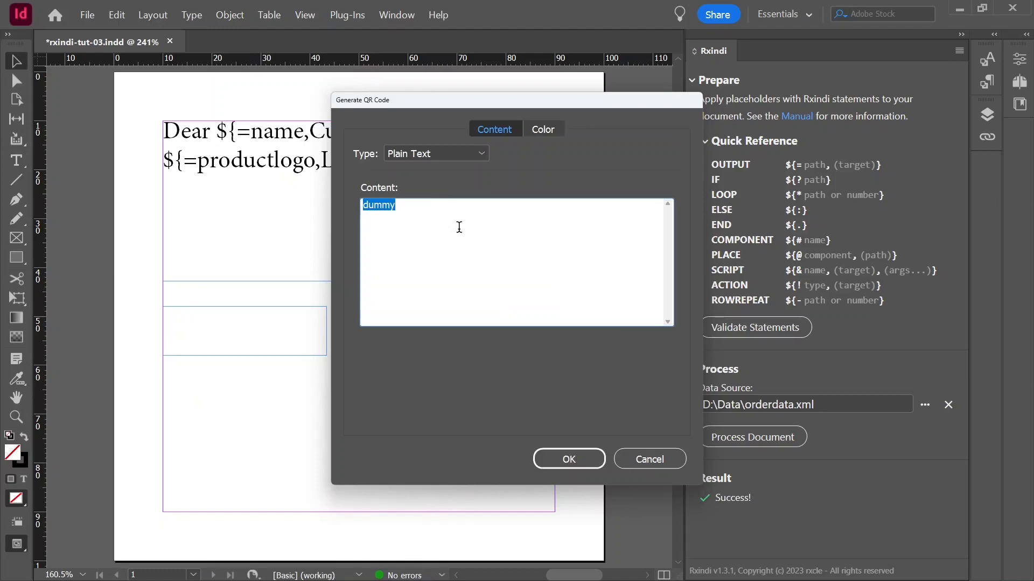
pyautogui.click(572, 460)
pyautogui.click(201, 396)
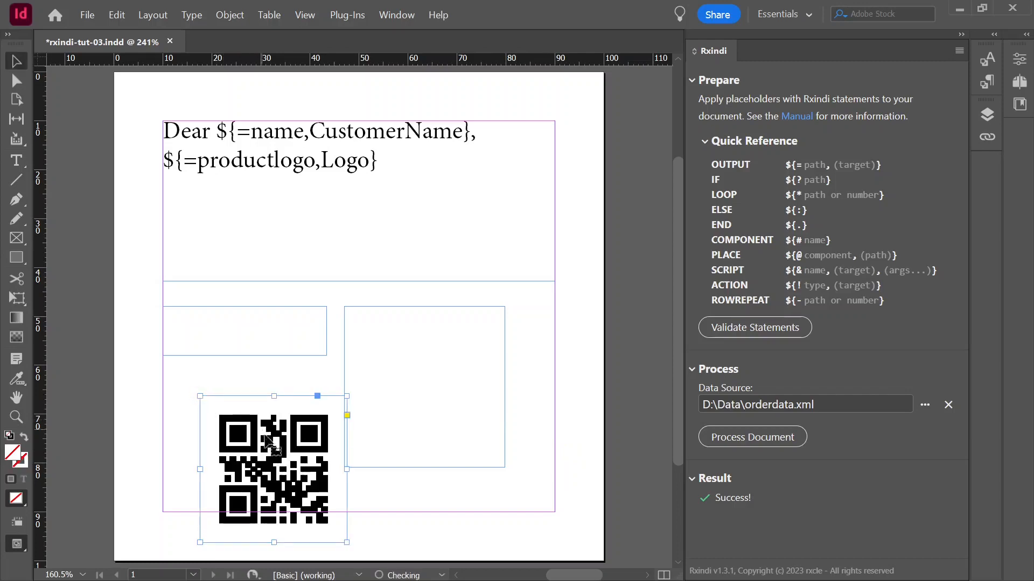
pyautogui.moveTo(273, 447); pyautogui.dragTo(234, 409)
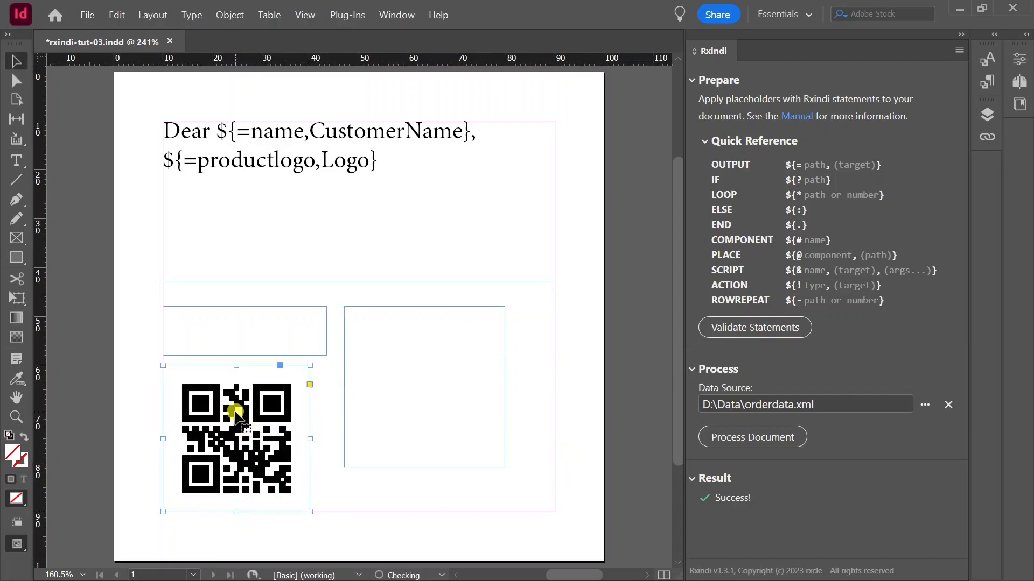
# Rename the QR code's entry under Layer 1 as Website
pyautogui.click(986, 114)
pyautogui.click(858, 101)
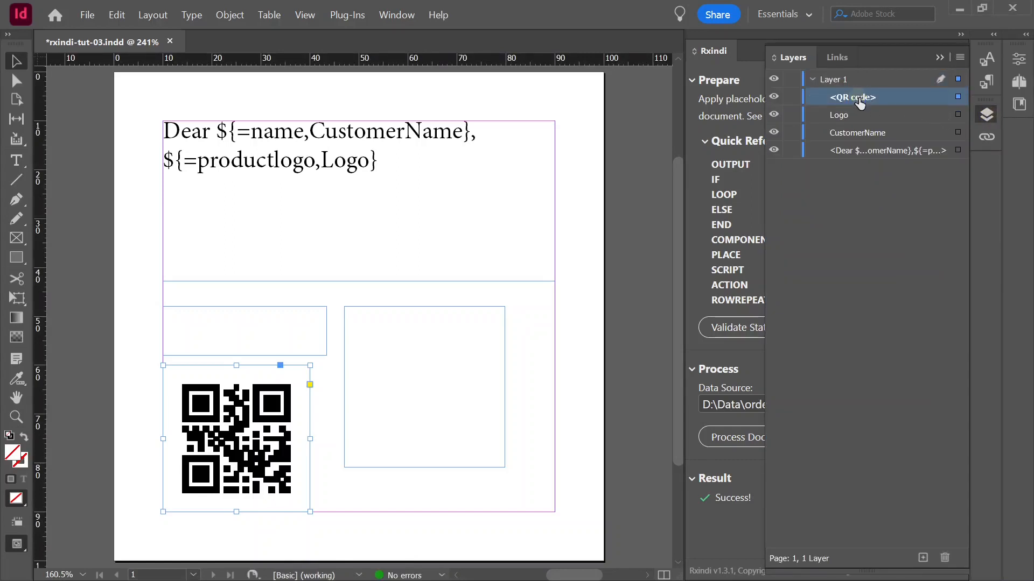
pyautogui.click(861, 98)
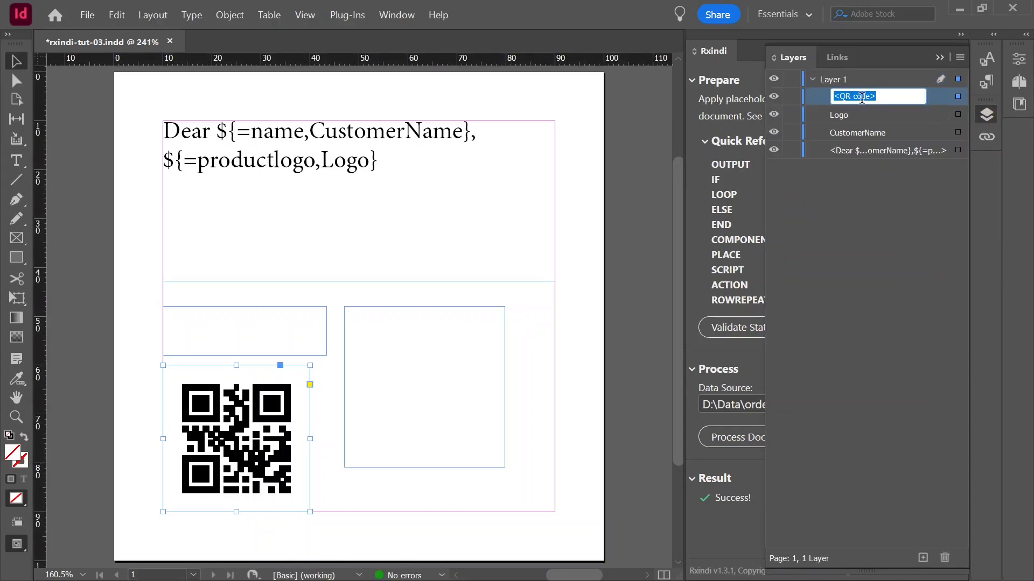
pyautogui.write('Website')
pyautogui.press('Return')
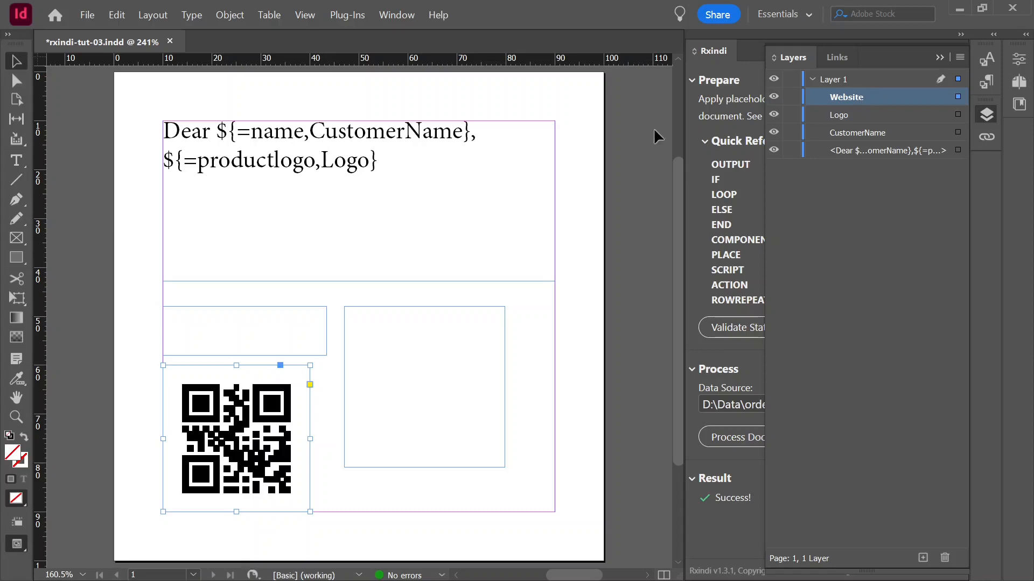
# Add the placeholder ${=productwebsite,Website} on a new line below the product logo placeholder
pyautogui.doubleClick(394, 155)
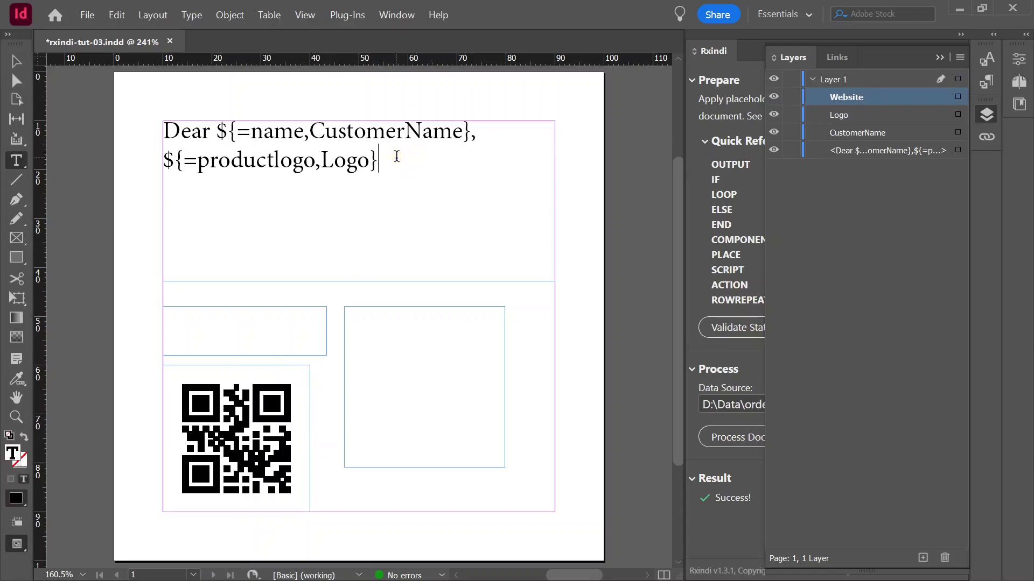
pyautogui.press('Return')
pyautogui.write('${=productweb')
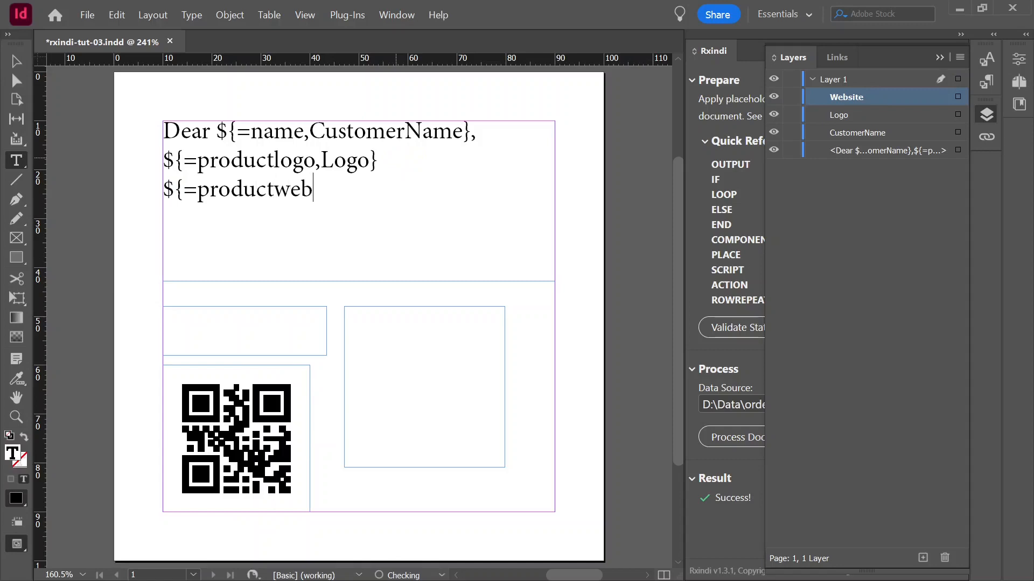
pyautogui.write('site,Website}')
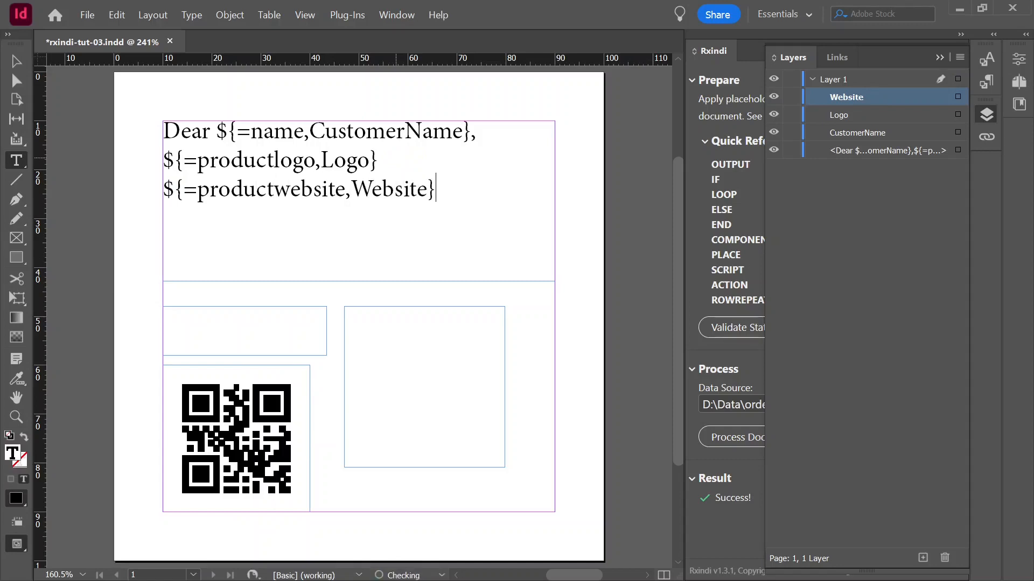
# Save the document, process it with the orderdata.xml data source to update the Website QR code, and select that code
pyautogui.click(984, 112)
pyautogui.click(92, 21)
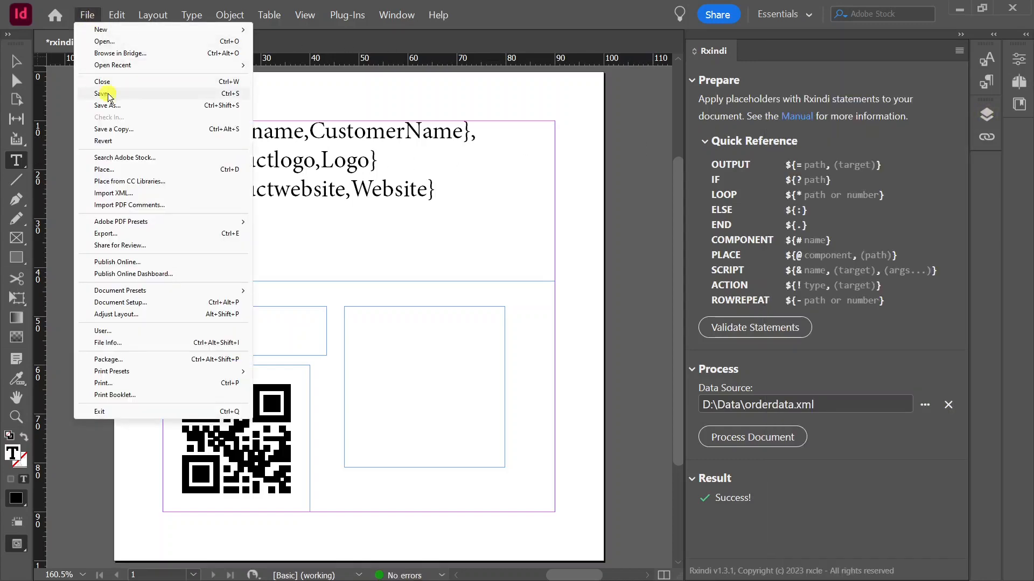
pyautogui.click(103, 94)
pyautogui.click(742, 445)
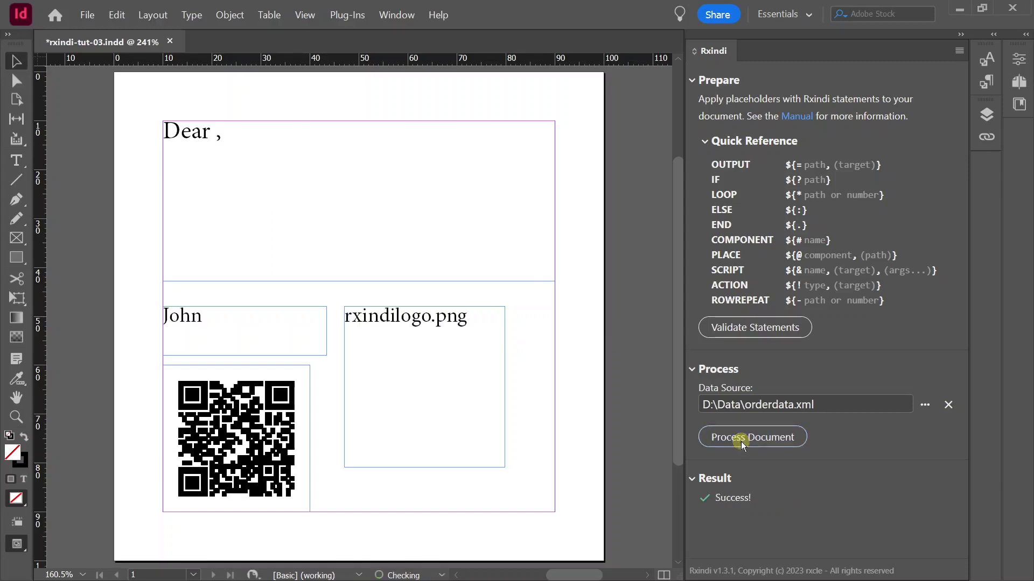
pyautogui.click(266, 417)
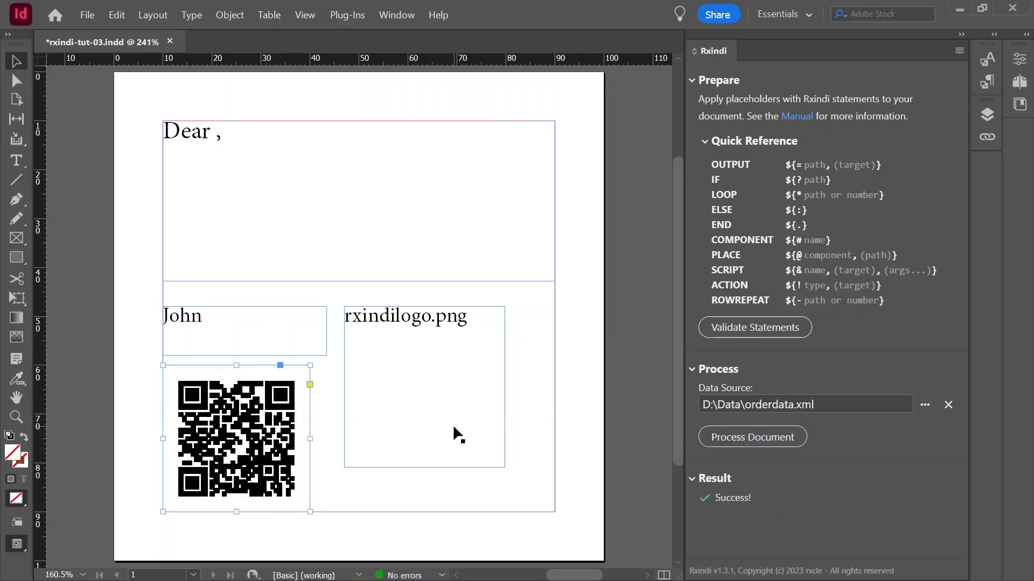